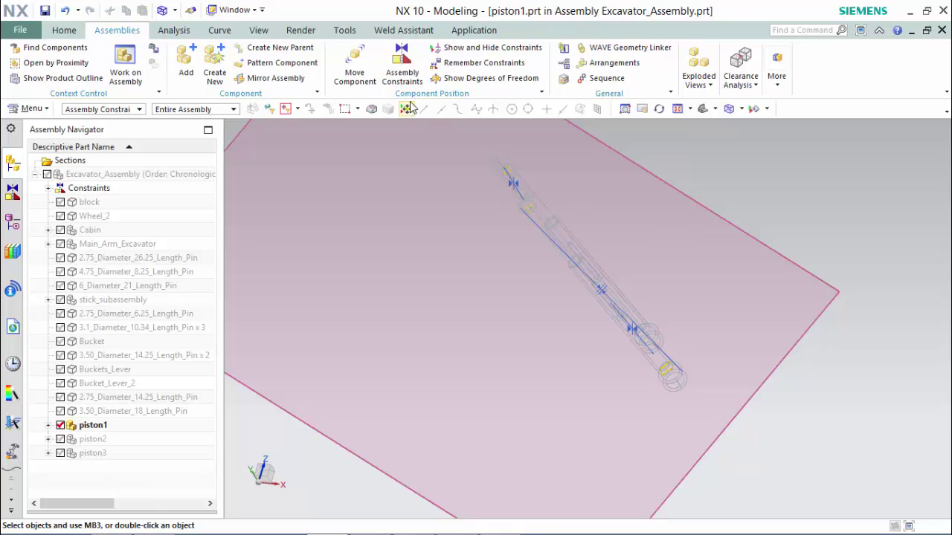
left_click(401, 71)
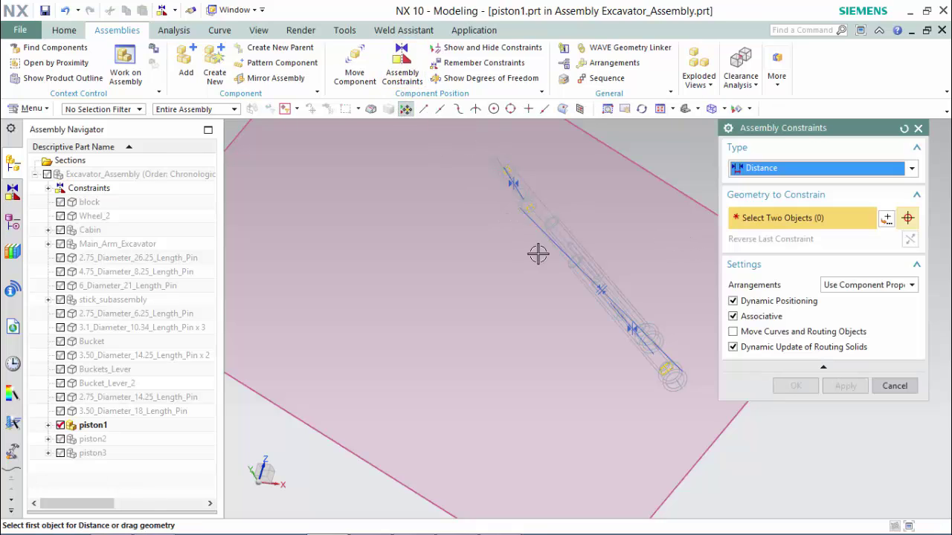
middle_click_drag(664, 283, 631, 281, "shift")
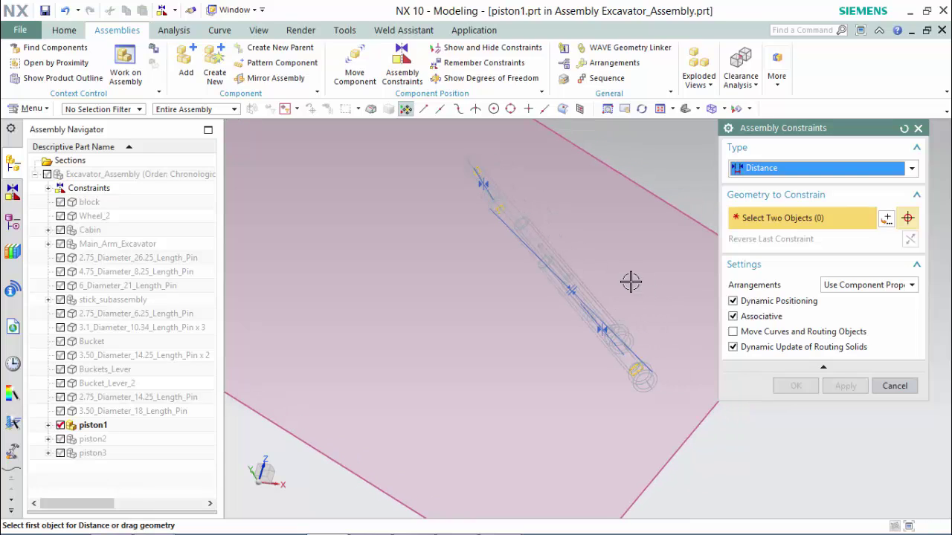
left_click(885, 385)
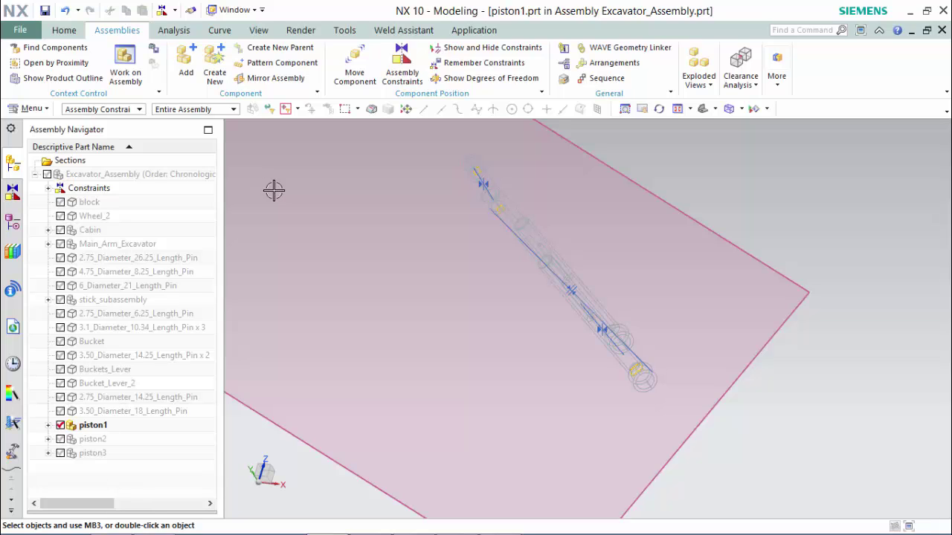
left_click(30, 109)
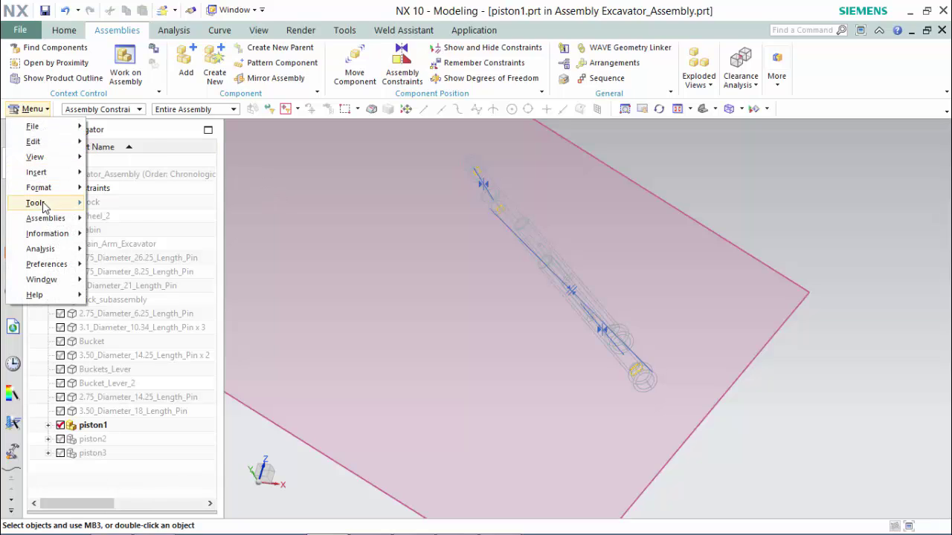
mouse_move(42, 206)
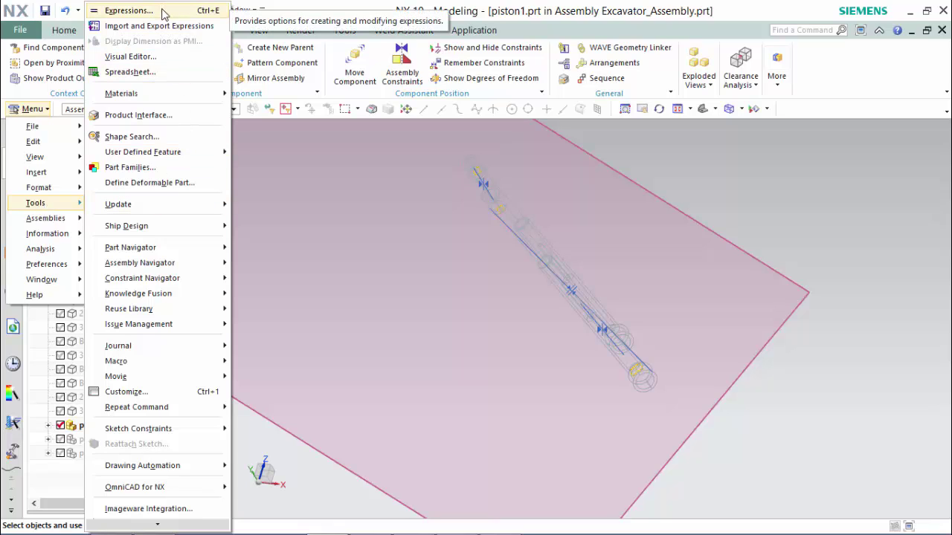
left_click(129, 10)
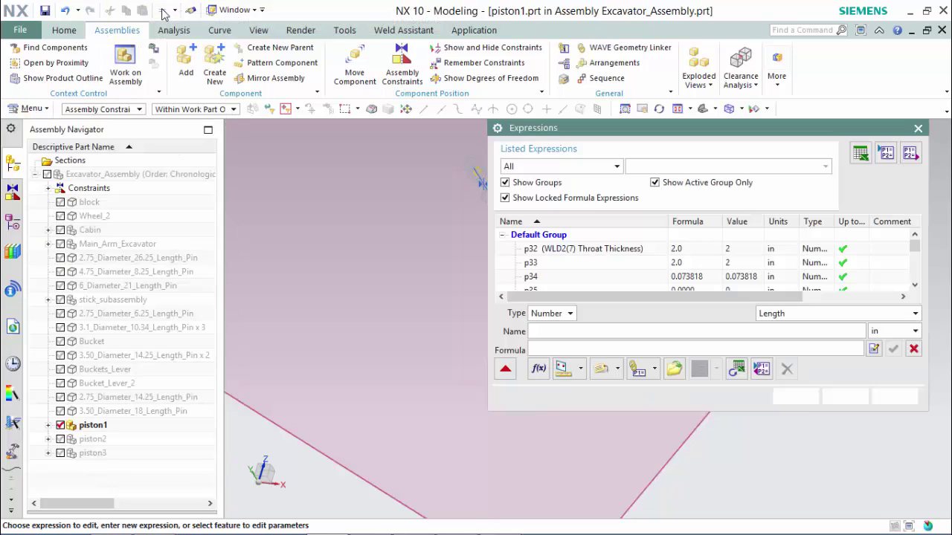
left_click(556, 331)
type("Hey")
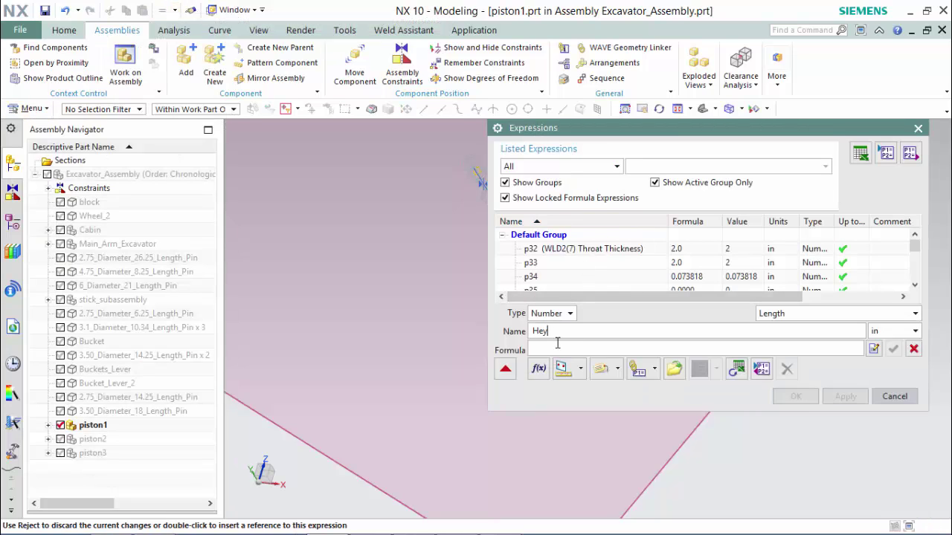
key("Tab")
left_click(894, 396)
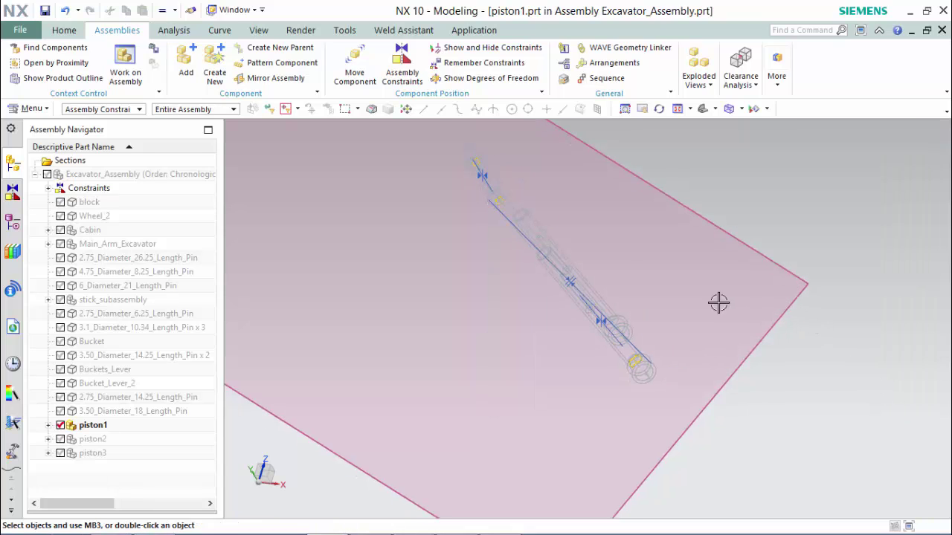
Add a Distance constraint in piston1 between the rod's inner end and the cylinder's closed end
left_click(404, 77)
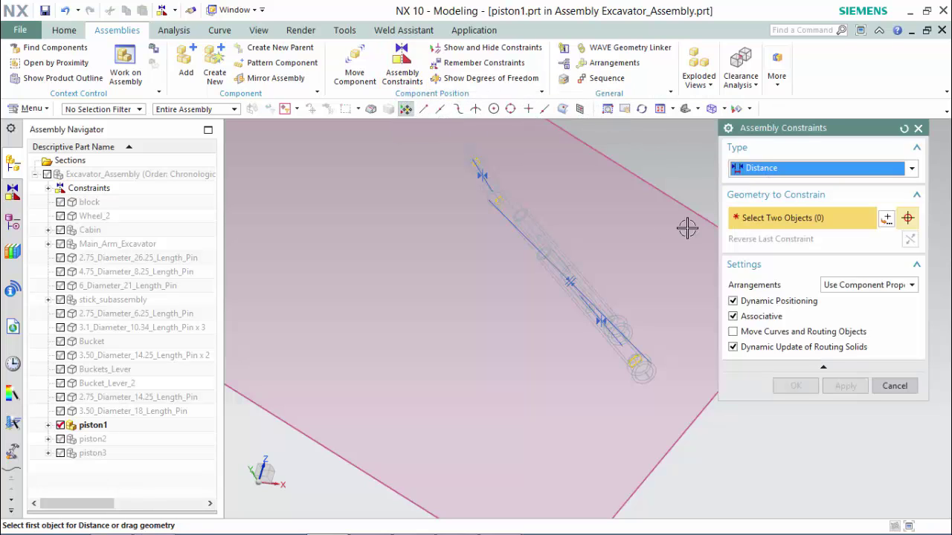
middle_click_drag(687, 227, 361, 234)
left_click_drag(361, 233, 422, 232)
scroll(454, 233, "up", 5)
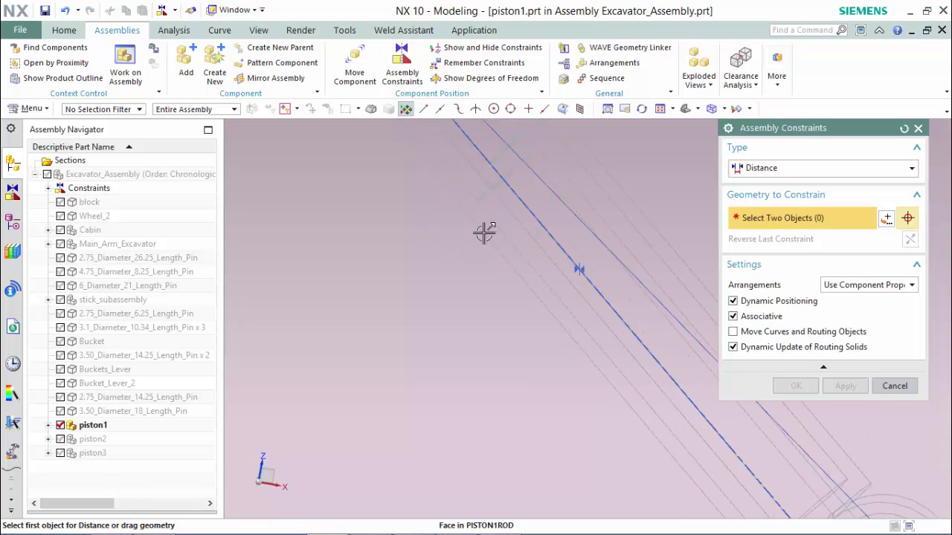
left_click(492, 183)
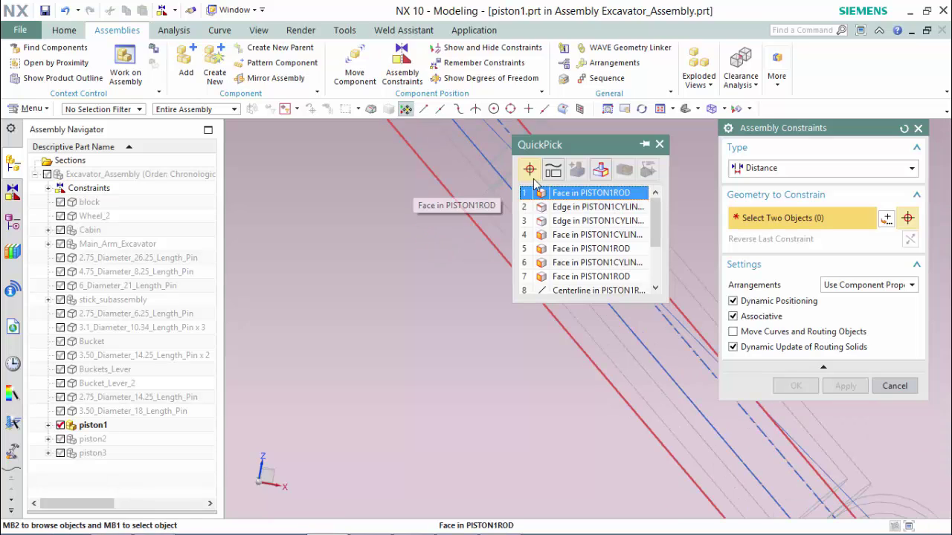
left_click(606, 212)
scroll(467, 252, "down", 4)
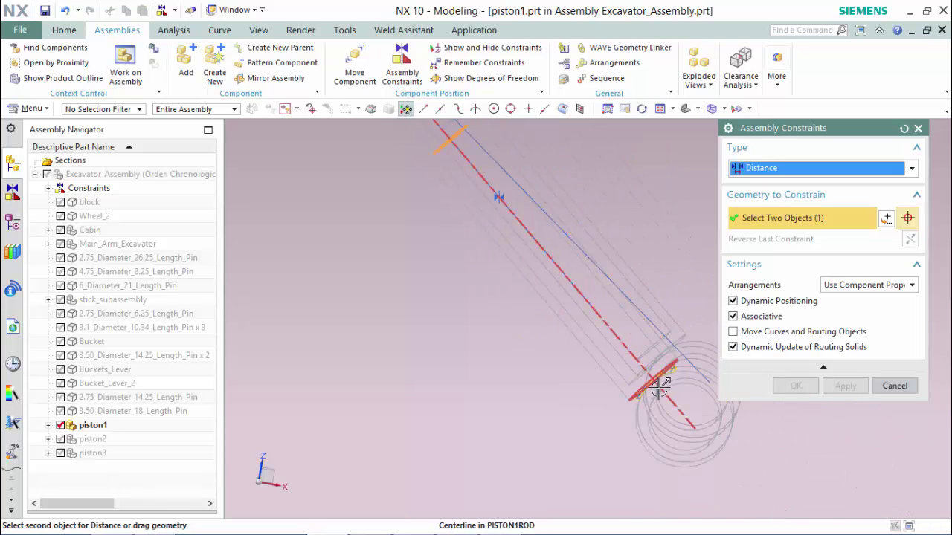
scroll(659, 387, "up", 3)
left_click(597, 358)
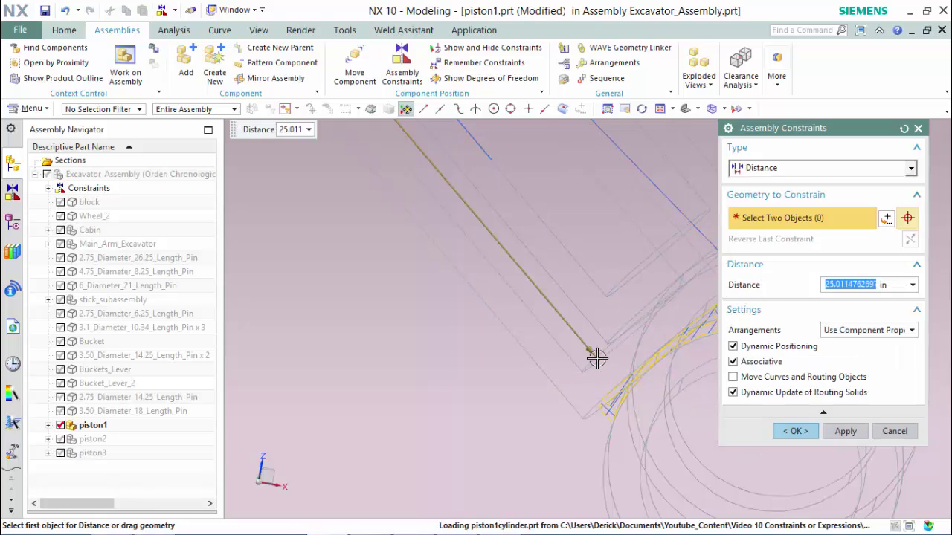
Set the piston1 constraint's distance to the named expression Thrust_1=25 and accept it
scroll(361, 234, "down", 2)
scroll(496, 330, "down", 2)
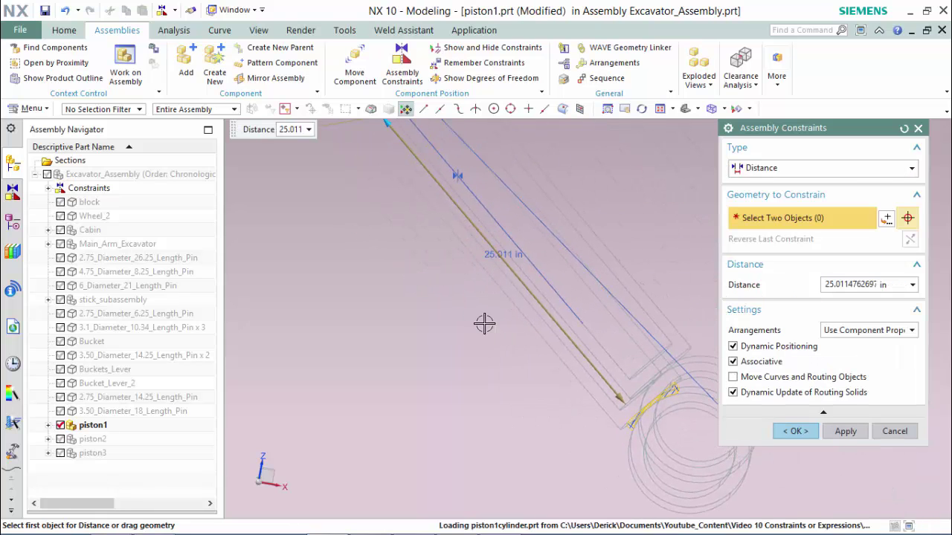
scroll(447, 316, "down", 3)
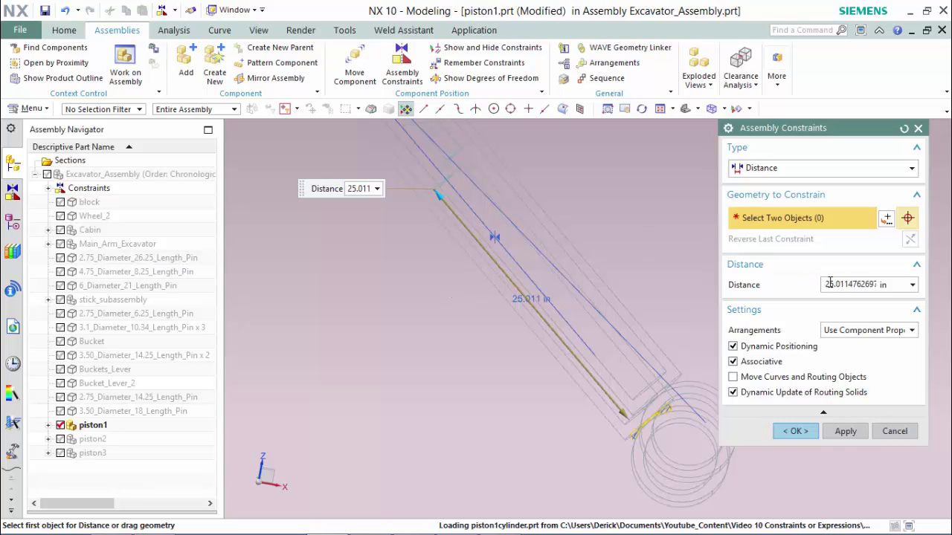
double_click(857, 284)
key("BackSpace")
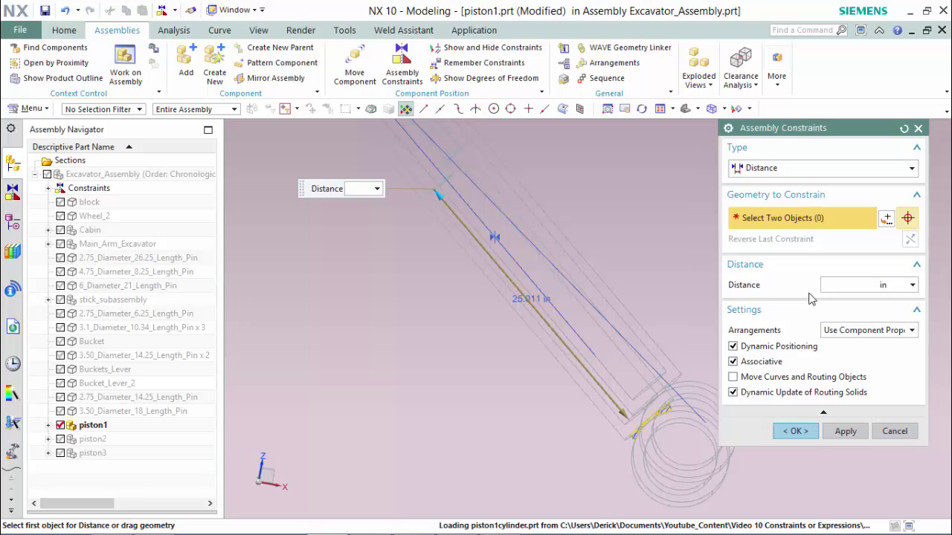
type("Thrust_1=25")
left_click(795, 432)
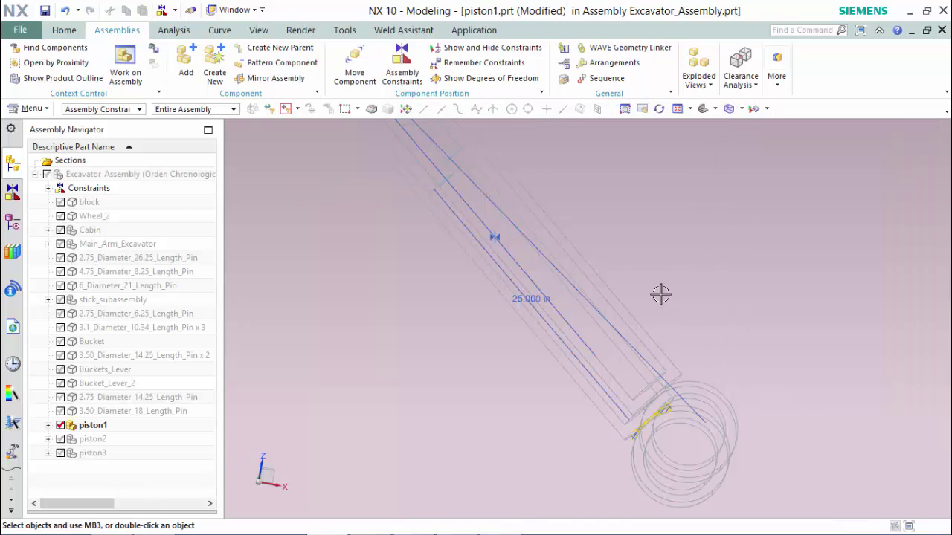
Show all components of Excavator_Assembly in shaded display and make the top-level assembly the work part
middle_click_drag(658, 293, 723, 300, "shift")
scroll(707, 289, "down", 3)
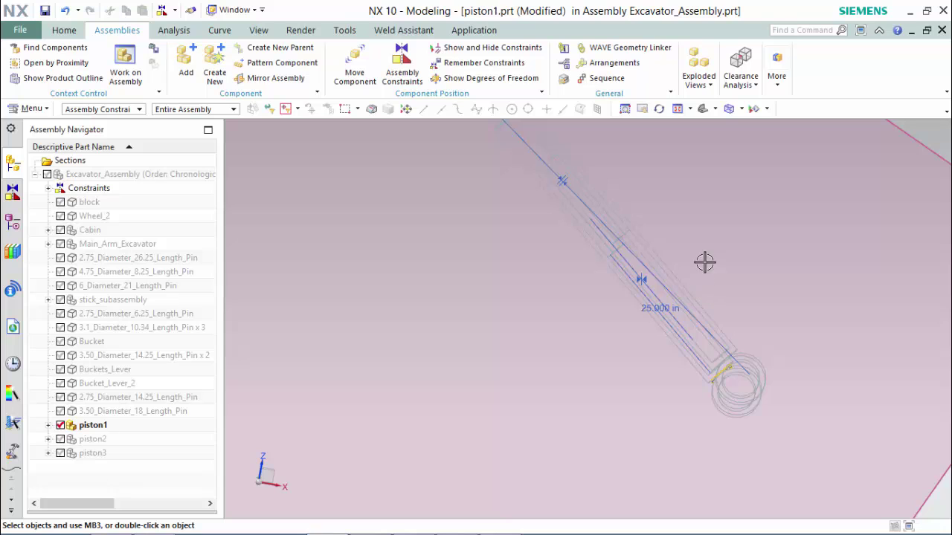
middle_click_drag(706, 261, 753, 334, "shift")
right_click(182, 174)
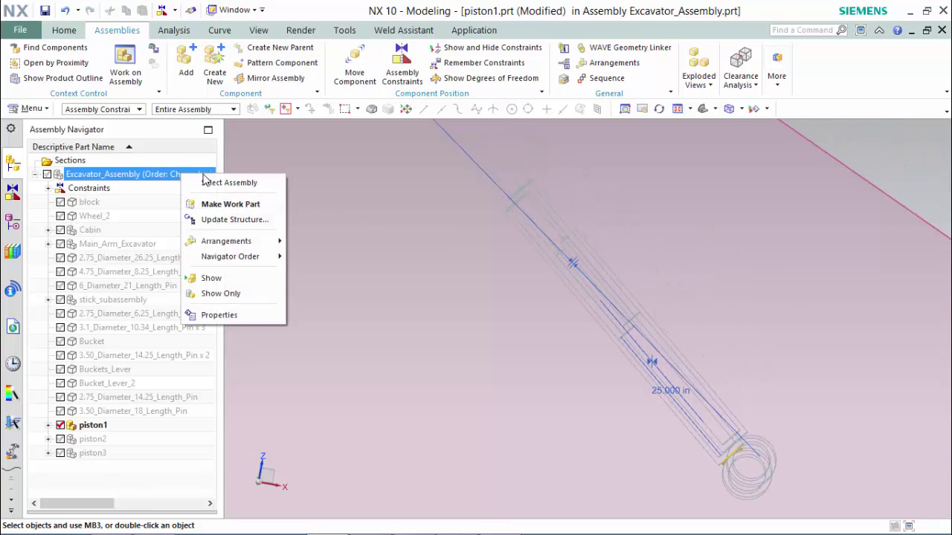
left_click(250, 280)
scroll(487, 238, "down", 2)
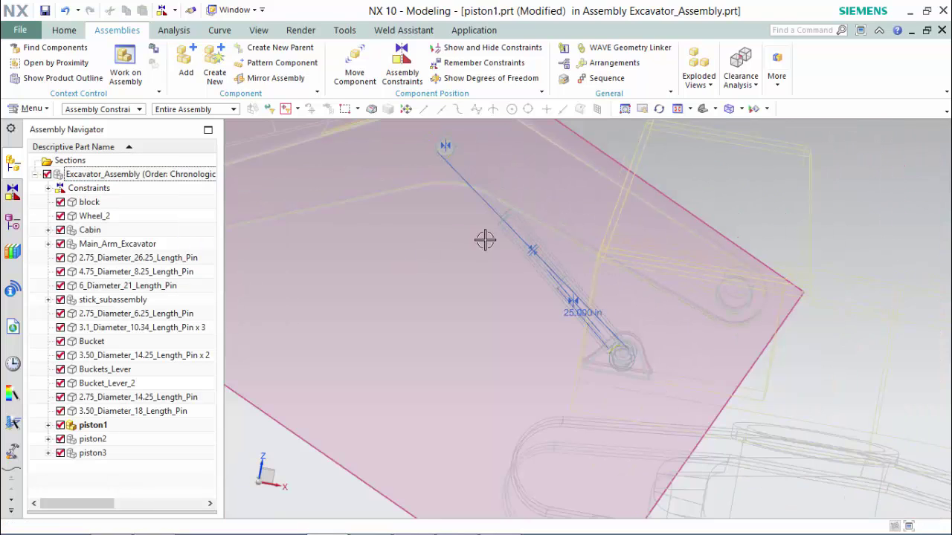
right_click_drag(470, 268, 441, 255)
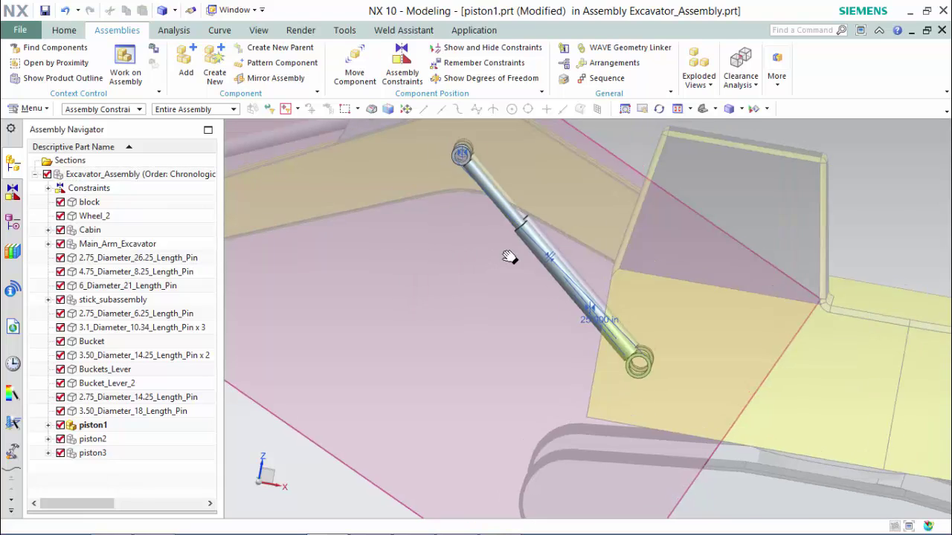
double_click(126, 175)
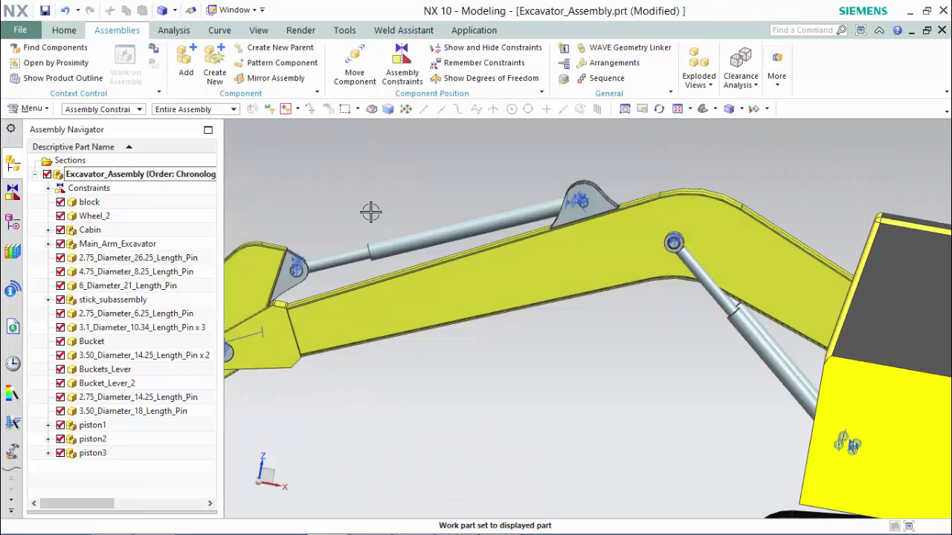
Make piston2 the work part and switch the display to wireframe
double_click(109, 442)
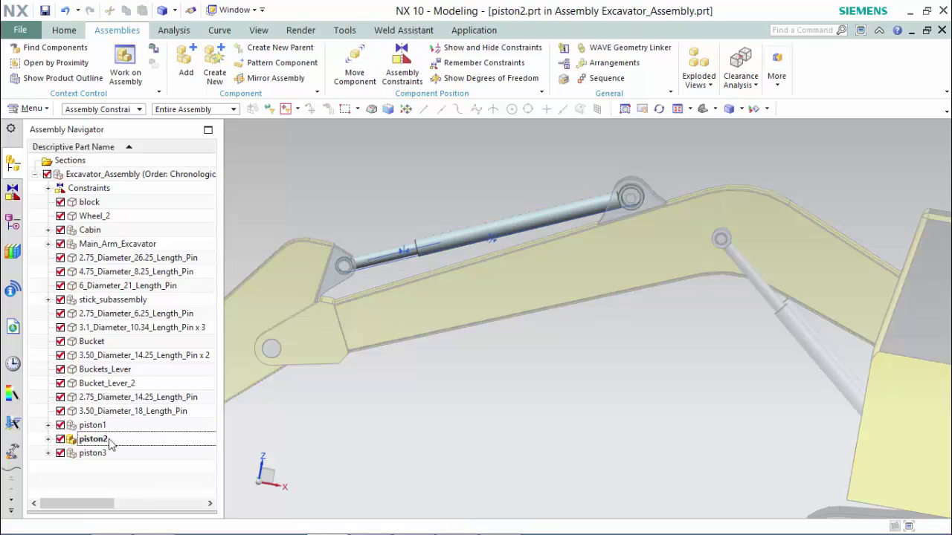
left_click(741, 110)
left_click(763, 189)
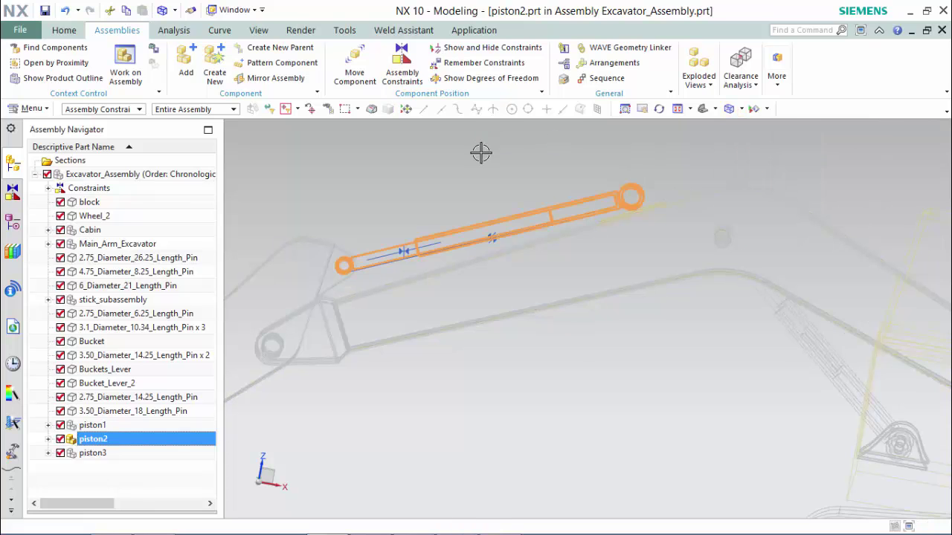
scroll(490, 195, "up", 1)
scroll(524, 201, "up", 2)
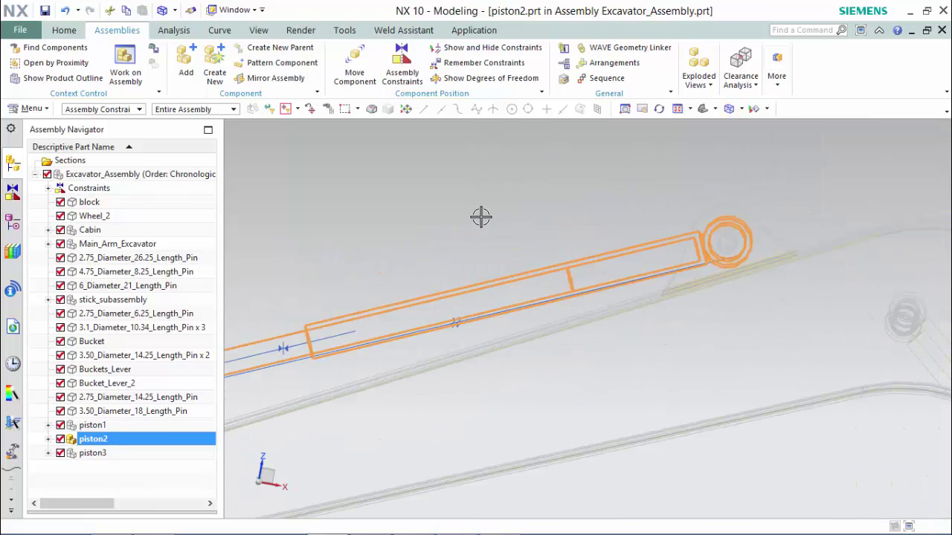
key("Escape")
Add a Distance constraint in piston2 between the rod's inner end and the cylinder's closed end
left_click(388, 72)
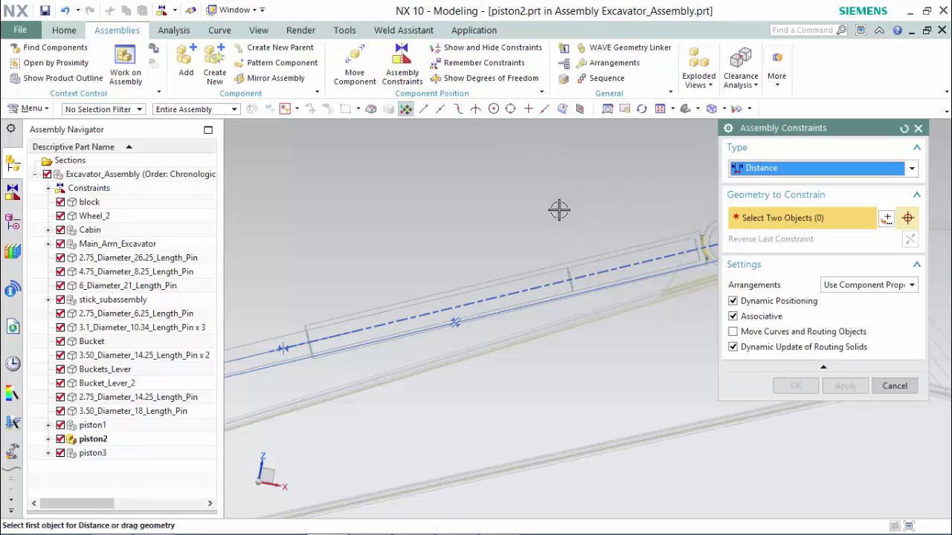
scroll(573, 268, "up", 2)
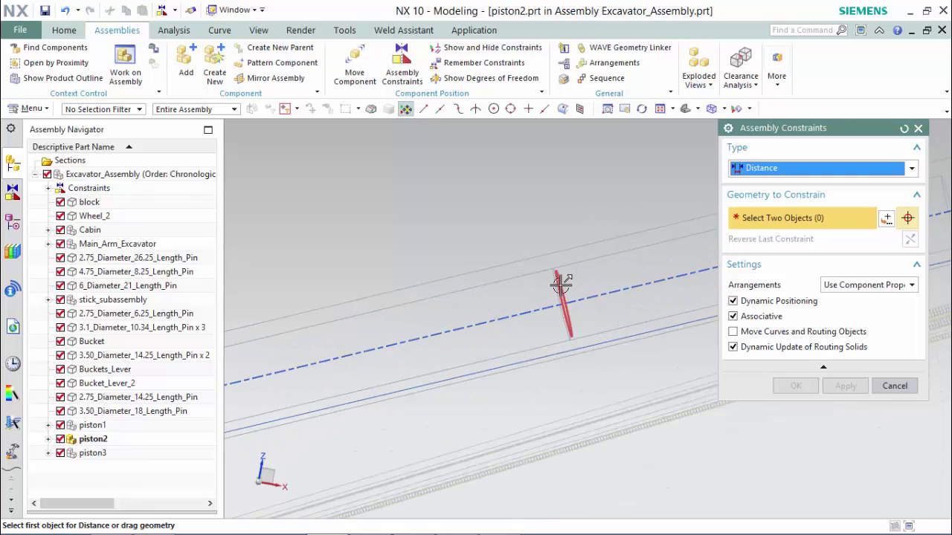
left_click(559, 285)
scroll(603, 189, "down", 3)
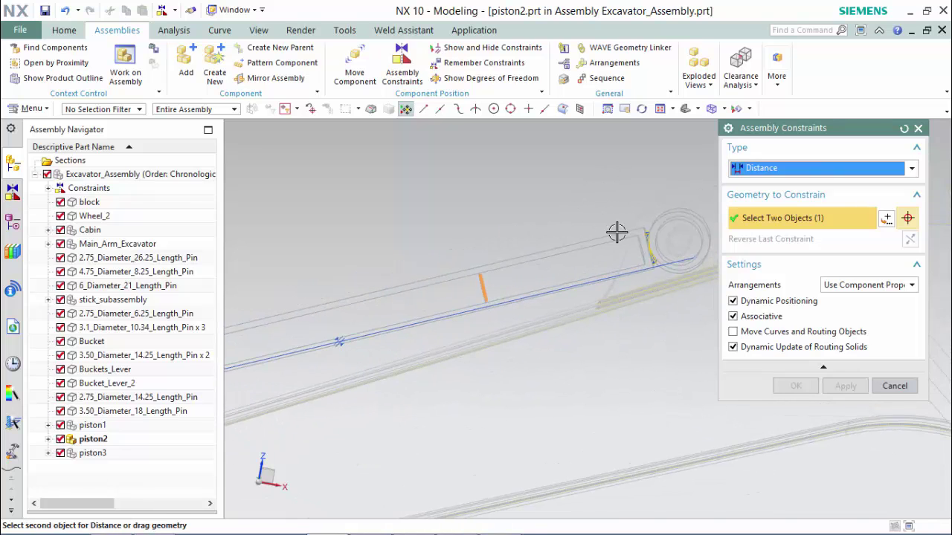
left_click(640, 243)
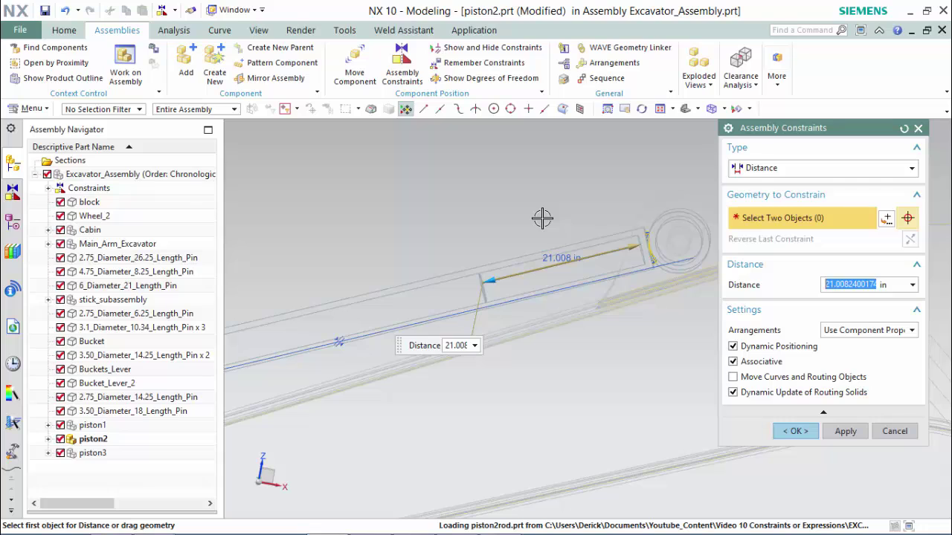
Set the piston2 constraint's distance to the named expression Thrust_2=20 and accept it
type("Thrust_2=2")
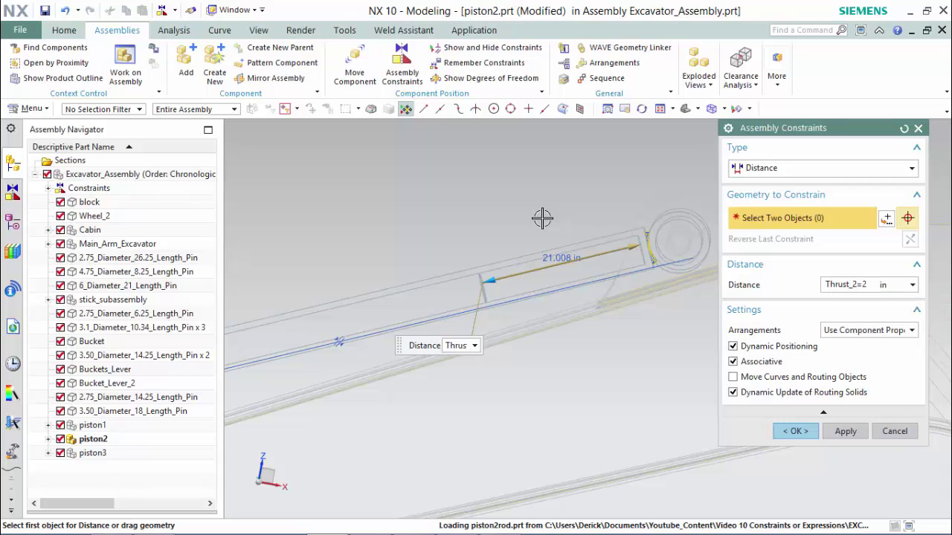
type("0")
key("Return")
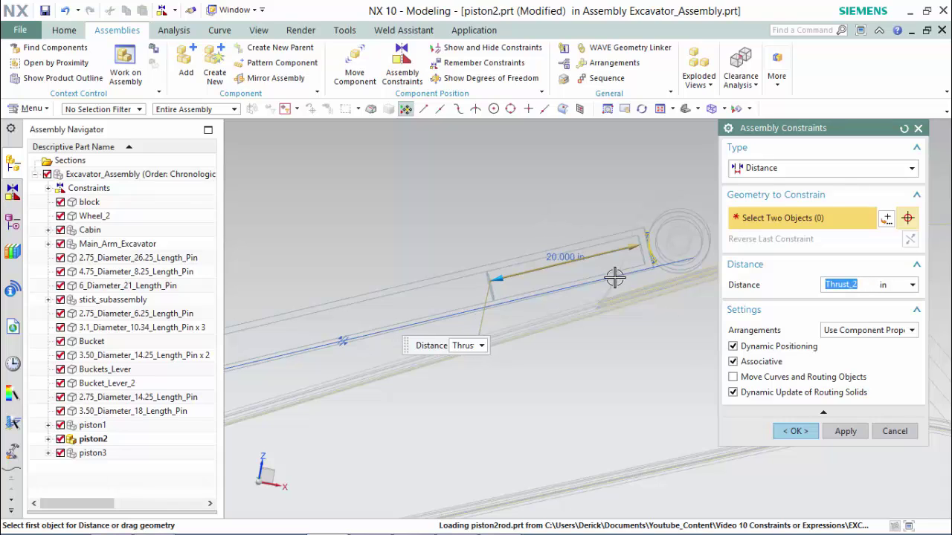
left_click(796, 432)
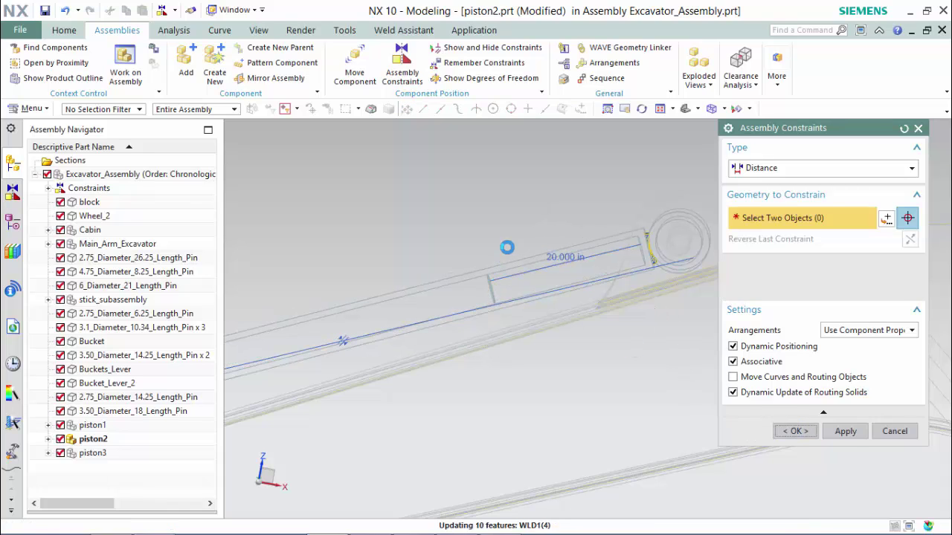
Make piston3 the work part and bring its cylinder and rod into view
scroll(449, 240, "down", 2)
scroll(448, 240, "down", 1)
middle_click_drag(421, 221, 378, 218)
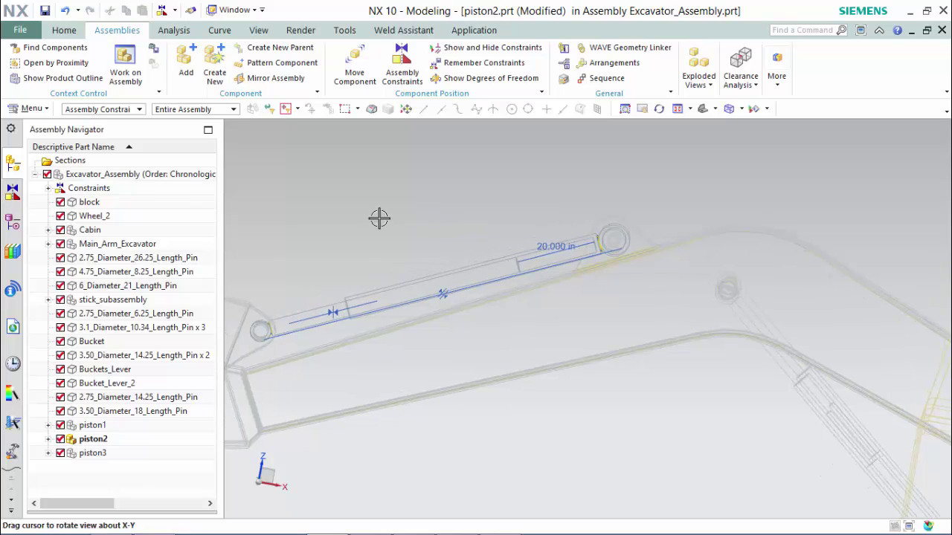
double_click(118, 455)
scroll(353, 276, "up", 2)
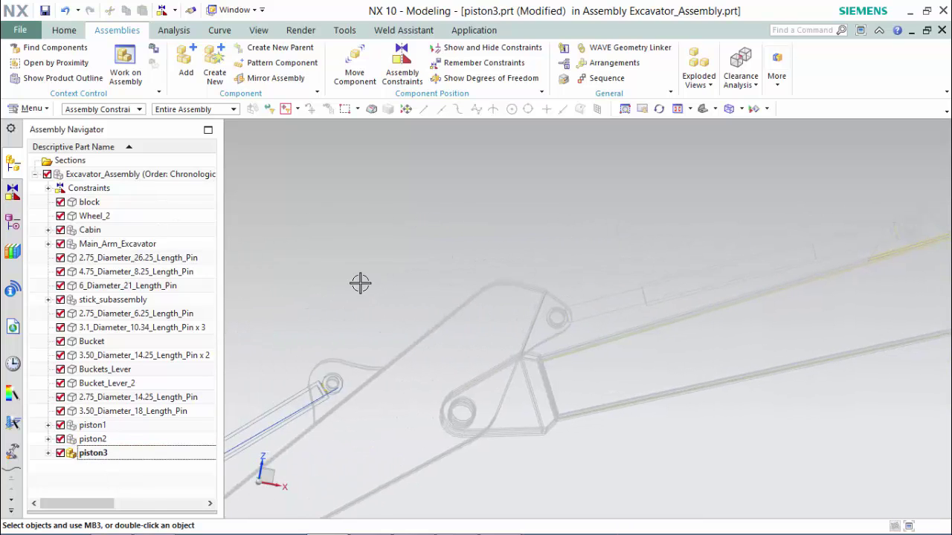
scroll(543, 195, "down", 4)
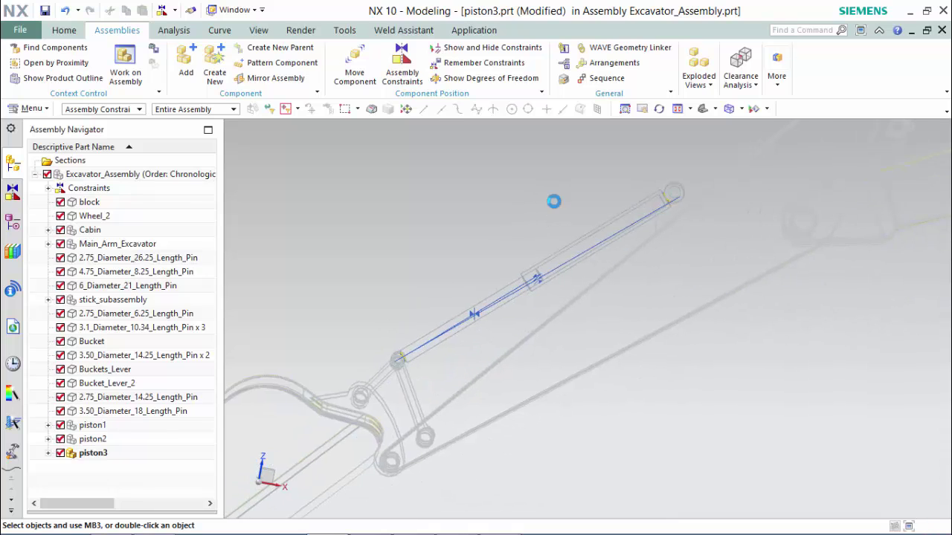
Add a Distance constraint in piston3 between the rod's inner end edge and the edge at the cylinder's closed end
left_click(401, 69)
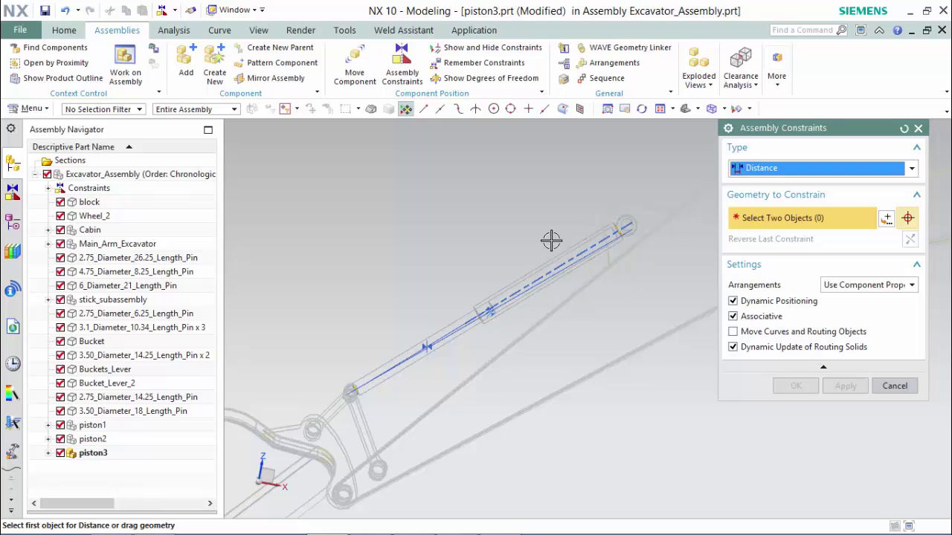
scroll(551, 240, "up", 2)
left_click(432, 369)
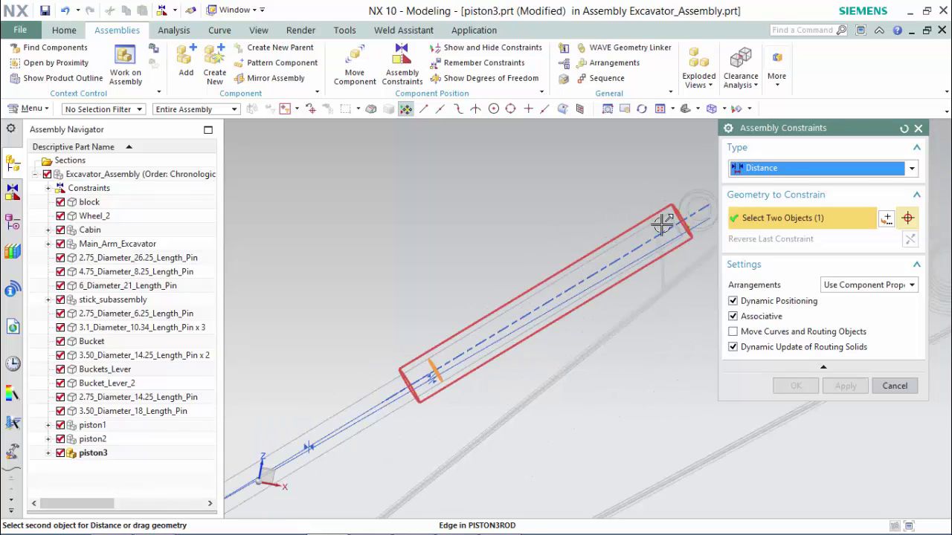
scroll(666, 221, "up", 3)
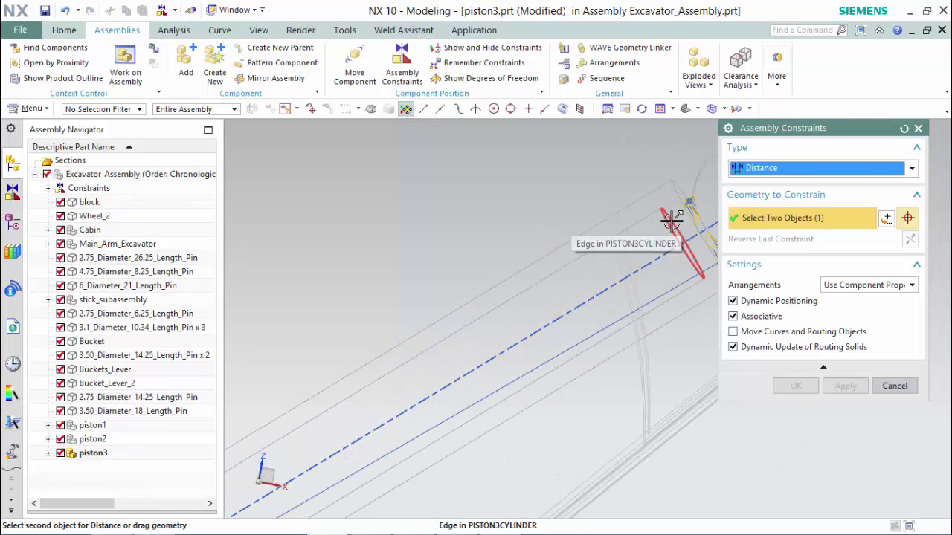
left_click(672, 218)
scroll(578, 223, "down", 3)
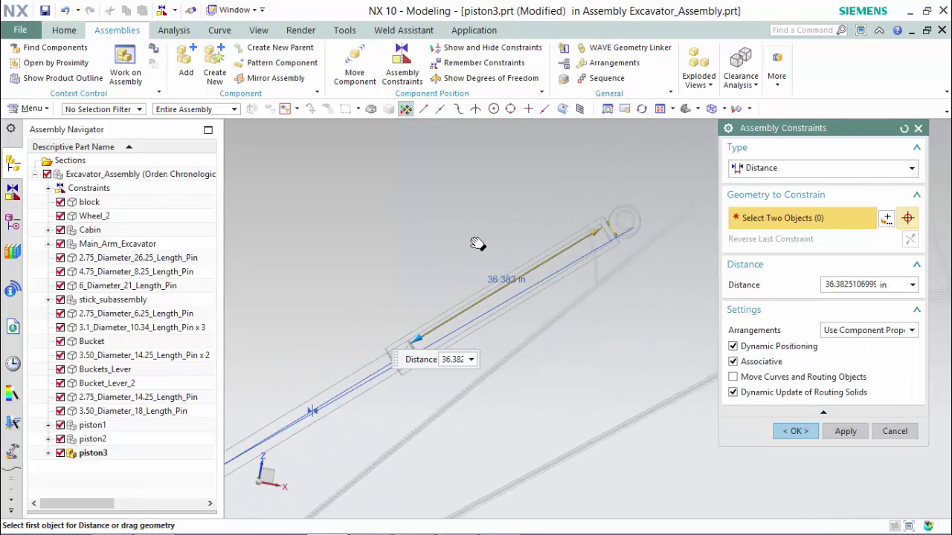
Set the piston3 constraint's distance to the named expression Thrust_3=36 and accept it
double_click(836, 286)
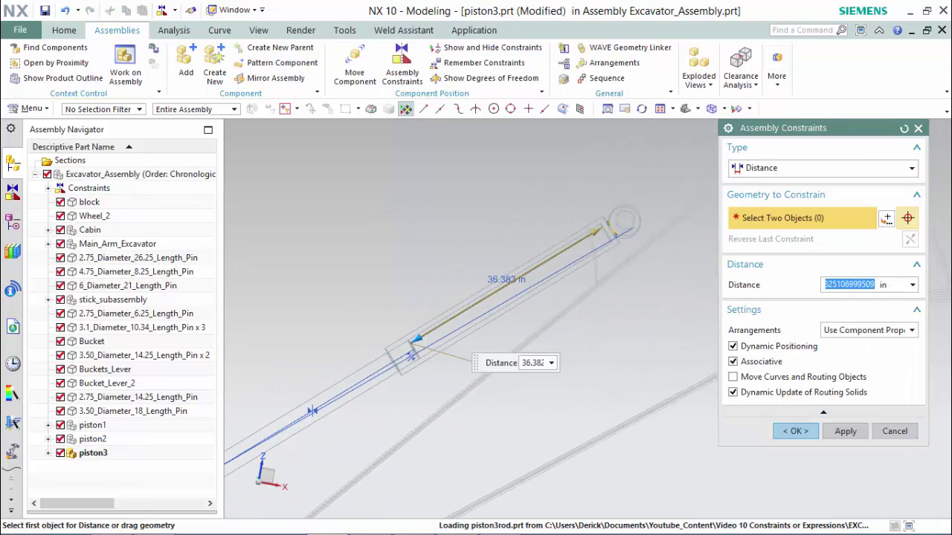
type("Thrust_3=36")
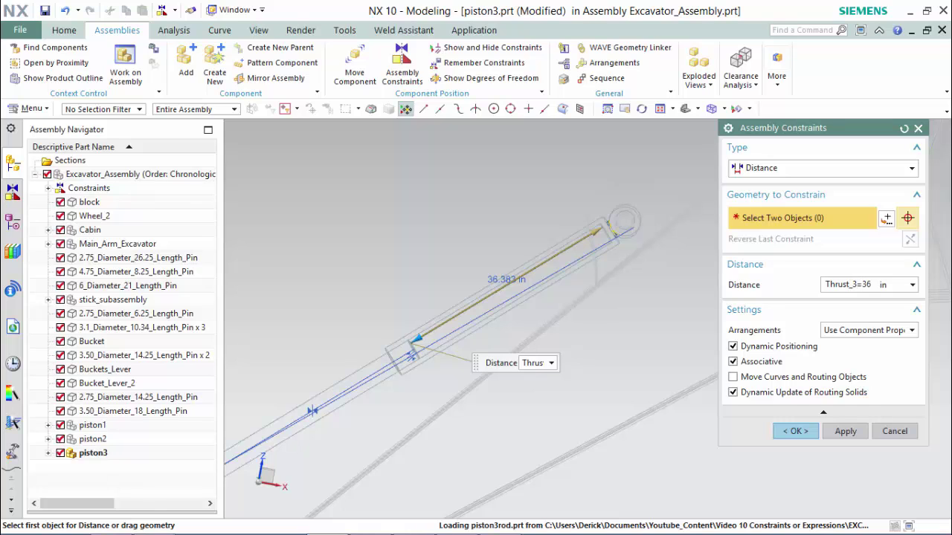
key("Return")
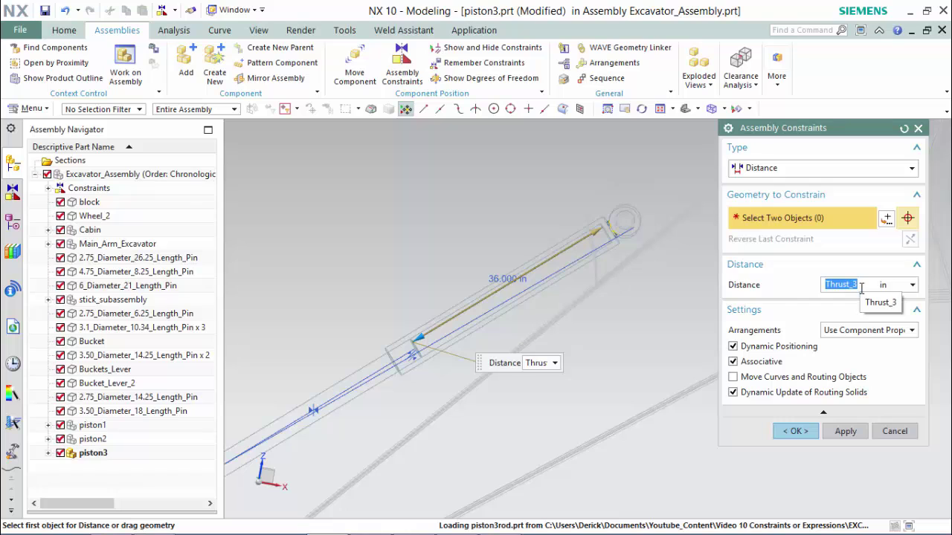
left_click(793, 431)
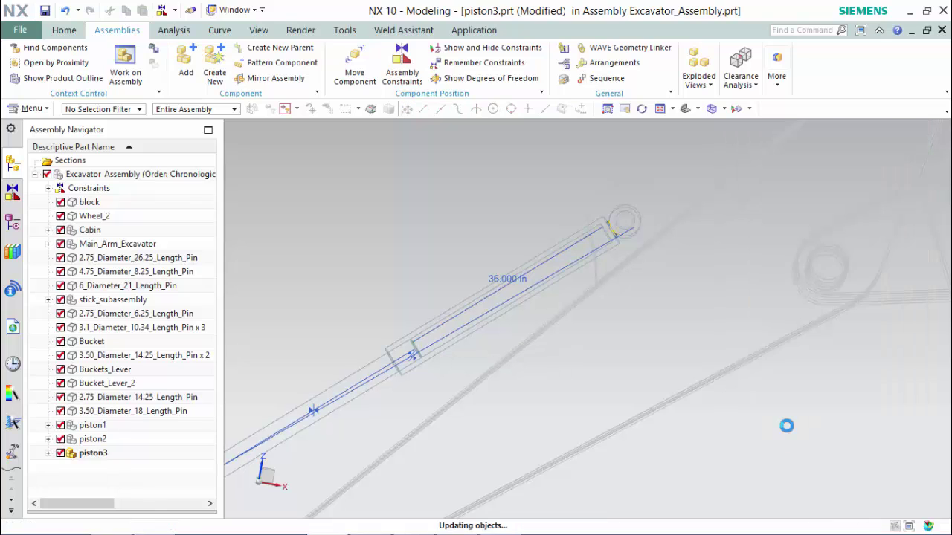
Make the top-level Excavator_Assembly the work part and open its Expressions dialog, placed clear of the model
double_click(174, 171)
scroll(491, 210, "down", 3)
middle_click_drag(495, 213, 422, 214)
scroll(474, 255, "down", 5)
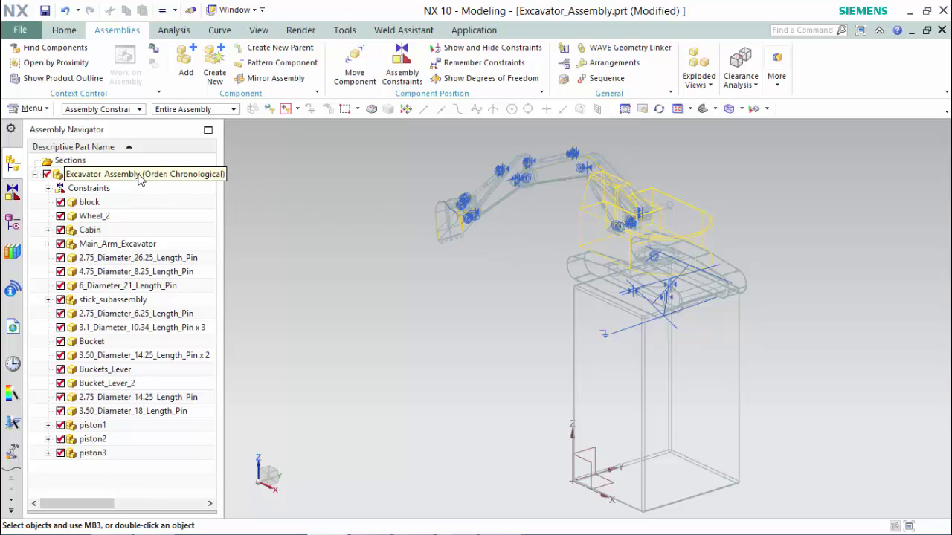
left_click(22, 108)
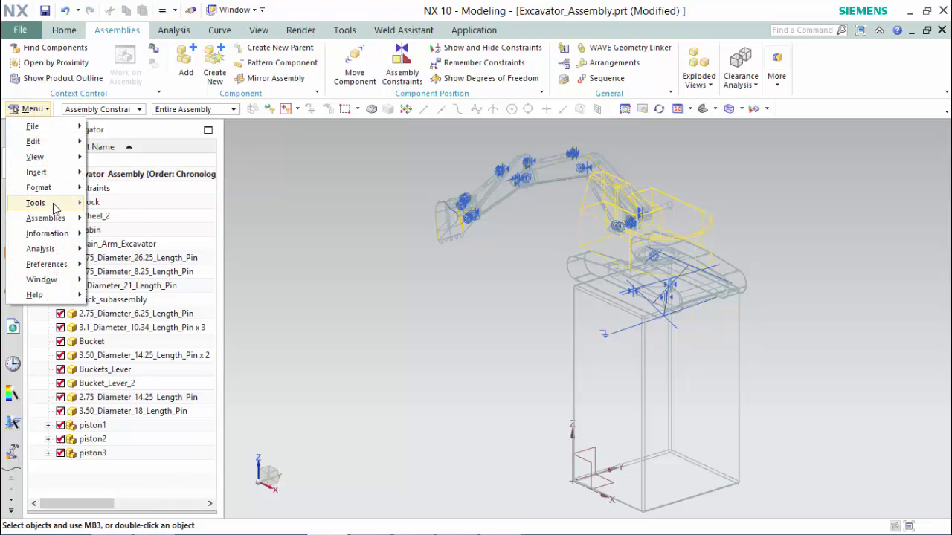
mouse_move(35, 203)
left_click(143, 11)
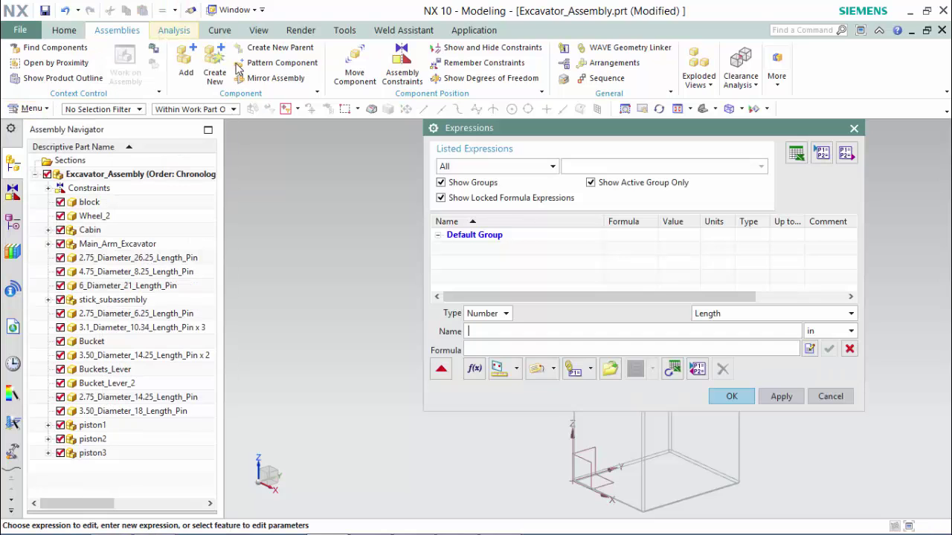
left_click_drag(498, 134, 87, 132)
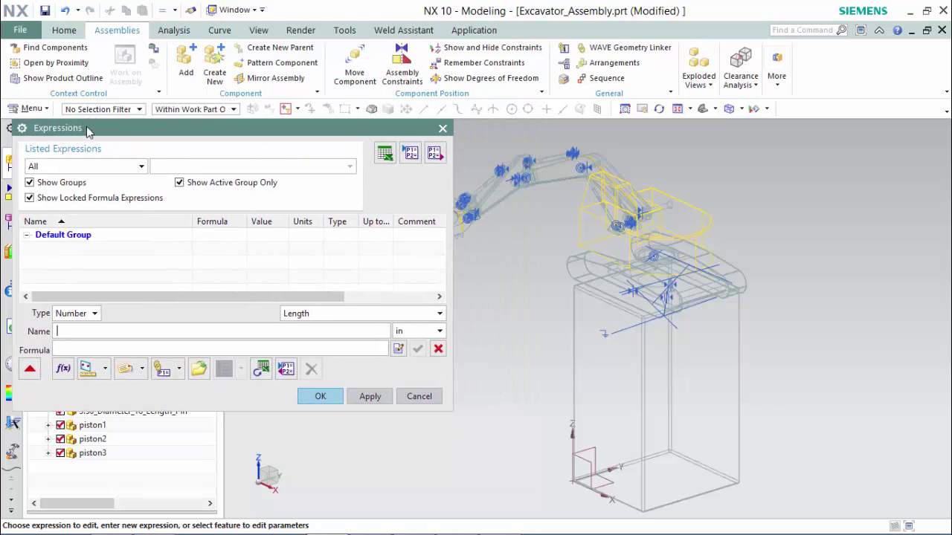
Create an interpart expression to Thrust_1 in piston1.prt with Override Expression in Component Part enabled, and hide locked formula expressions
left_click(164, 370)
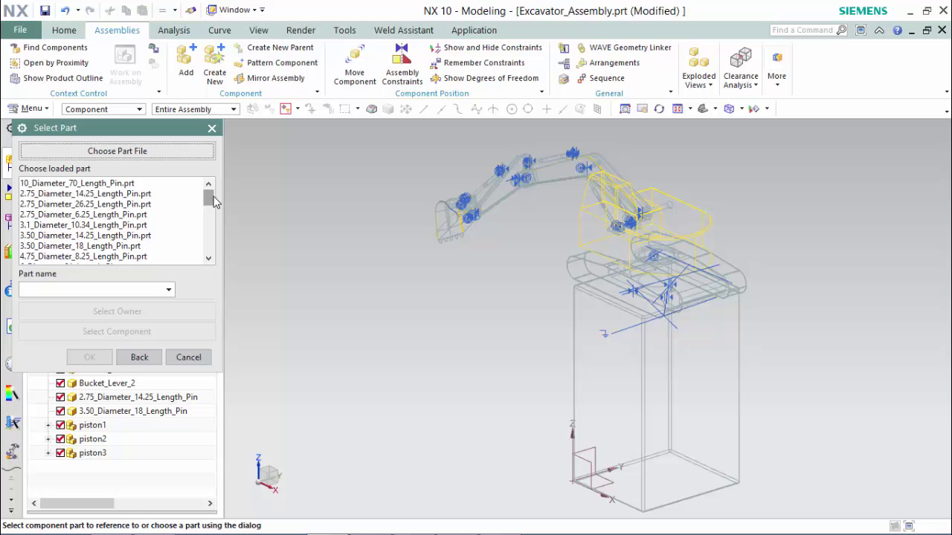
left_click_drag(208, 196, 206, 238)
left_click(164, 214)
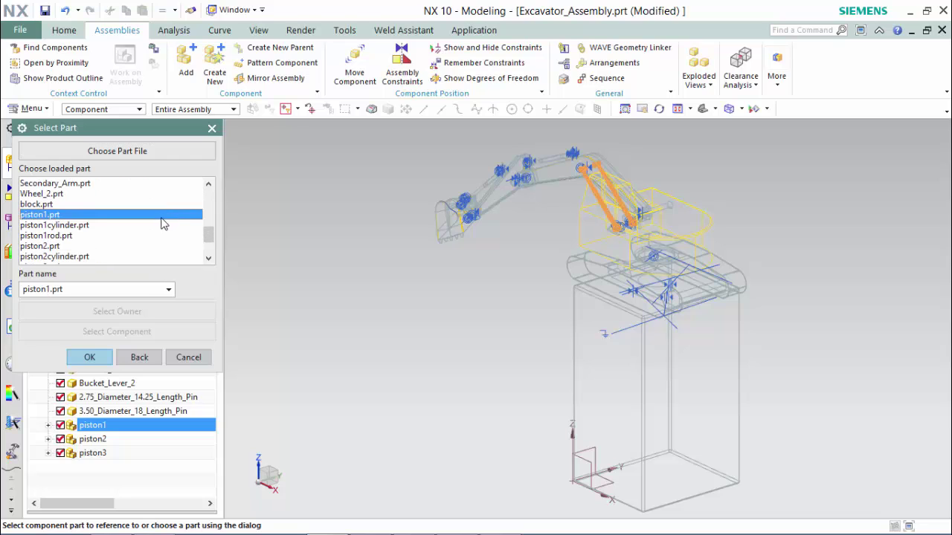
left_click(91, 358)
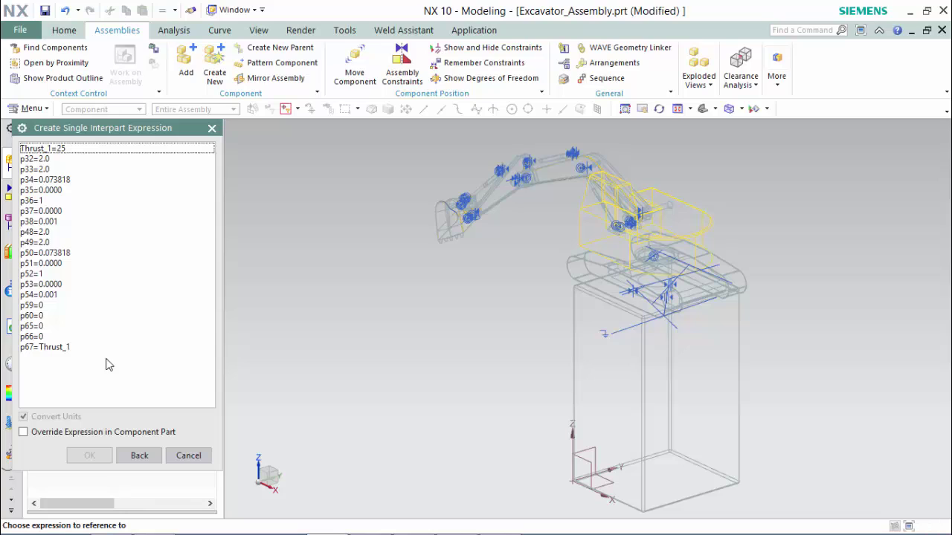
left_click(61, 149)
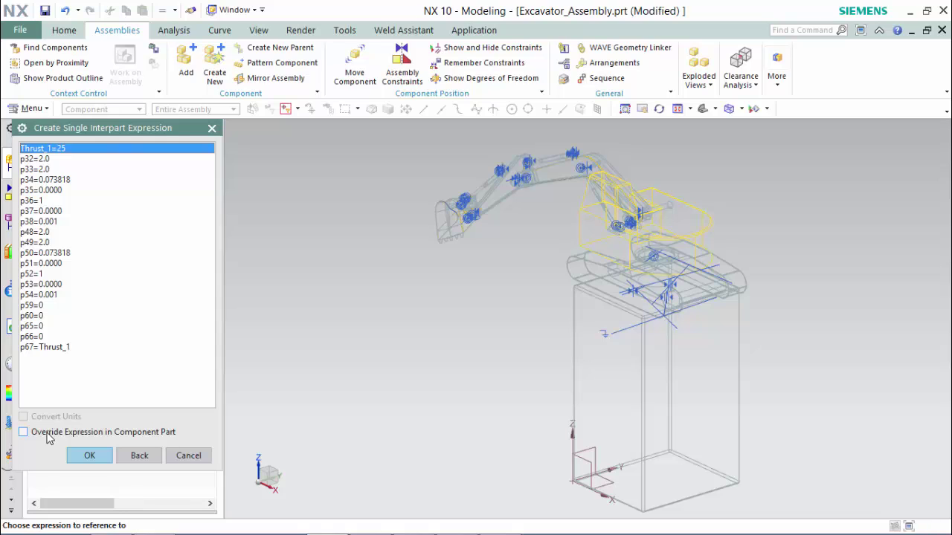
left_click(48, 436)
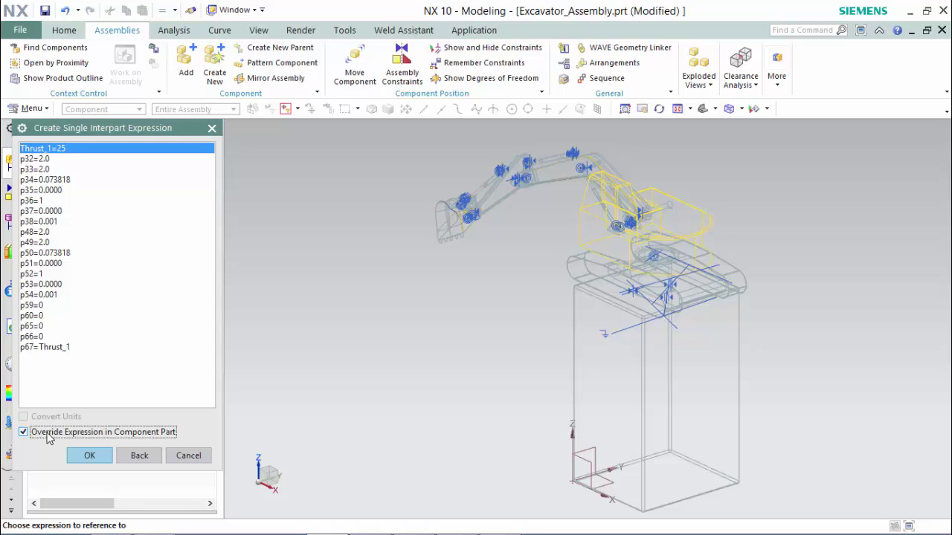
left_click(90, 455)
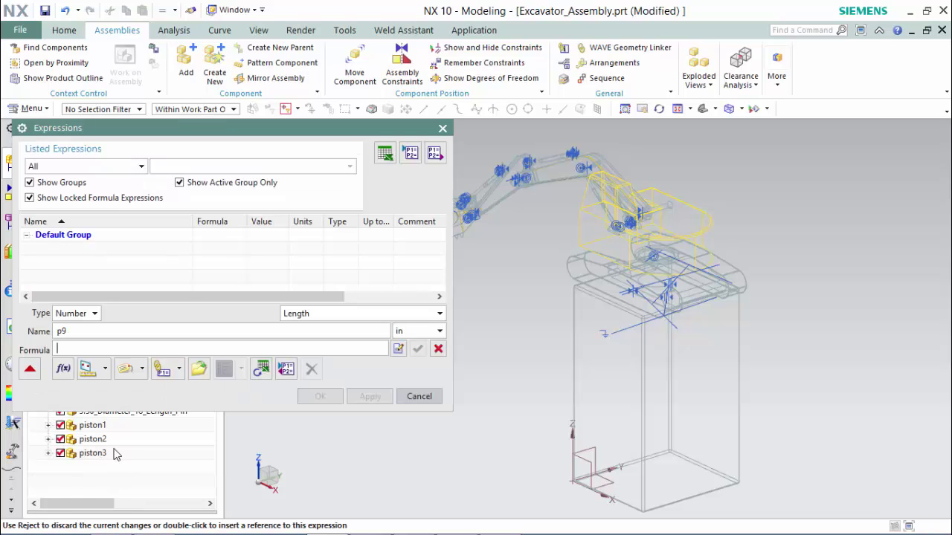
left_click(124, 199)
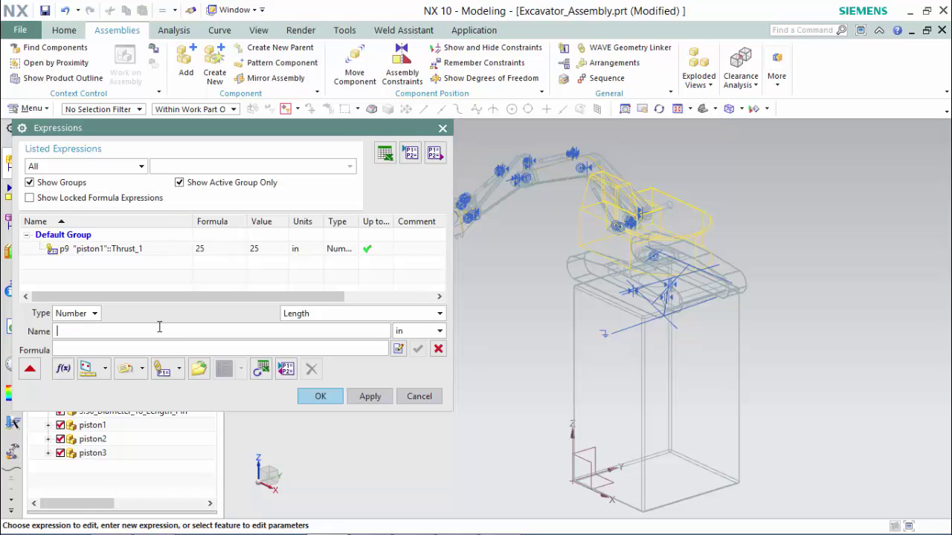
Create an overriding interpart expression to Thrust_2 in piston2.prt and keep locked formula expressions hidden
left_click(162, 368)
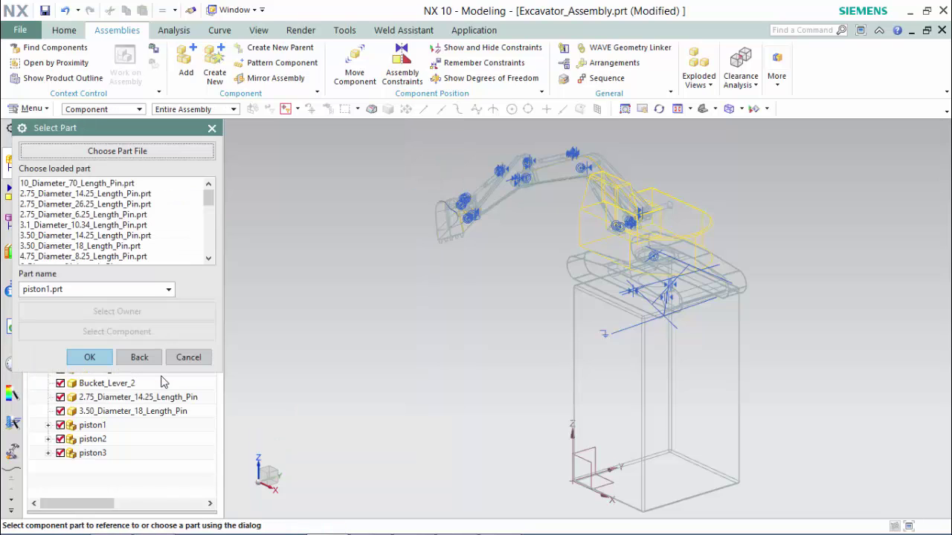
left_click_drag(208, 196, 211, 249)
left_click(139, 195)
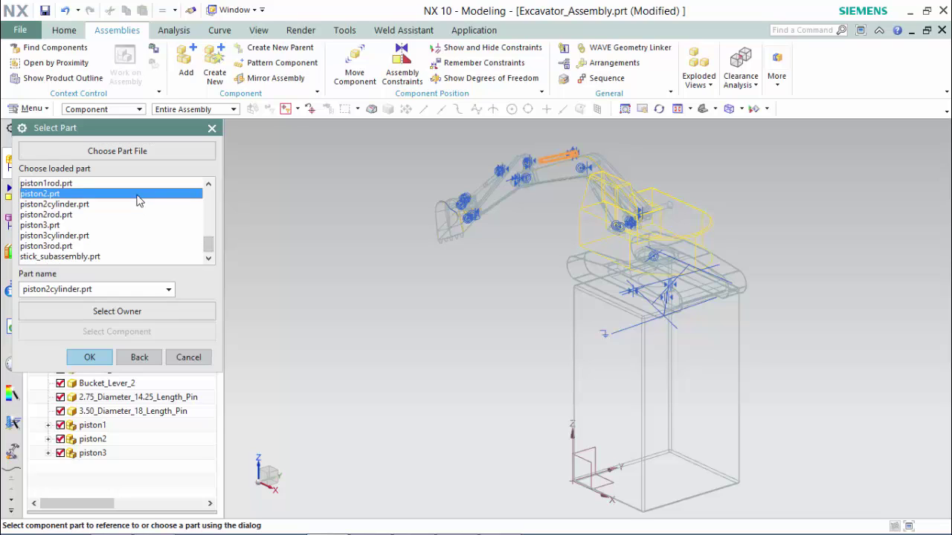
left_click(90, 357)
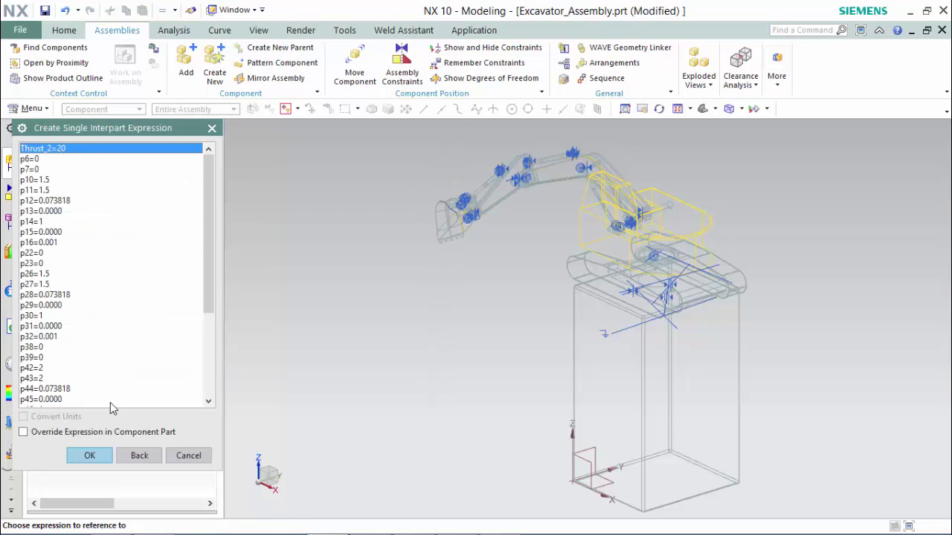
left_click(89, 433)
left_click(89, 455)
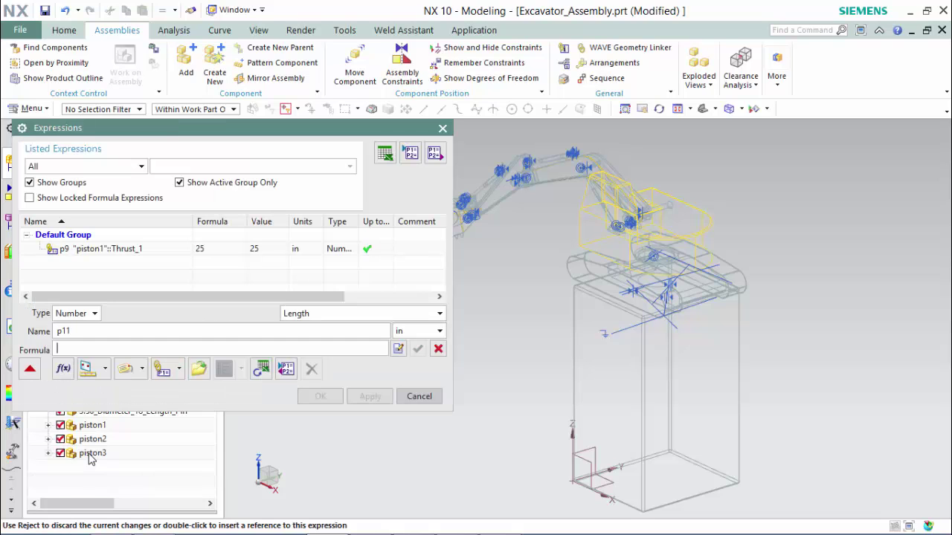
left_click(81, 199)
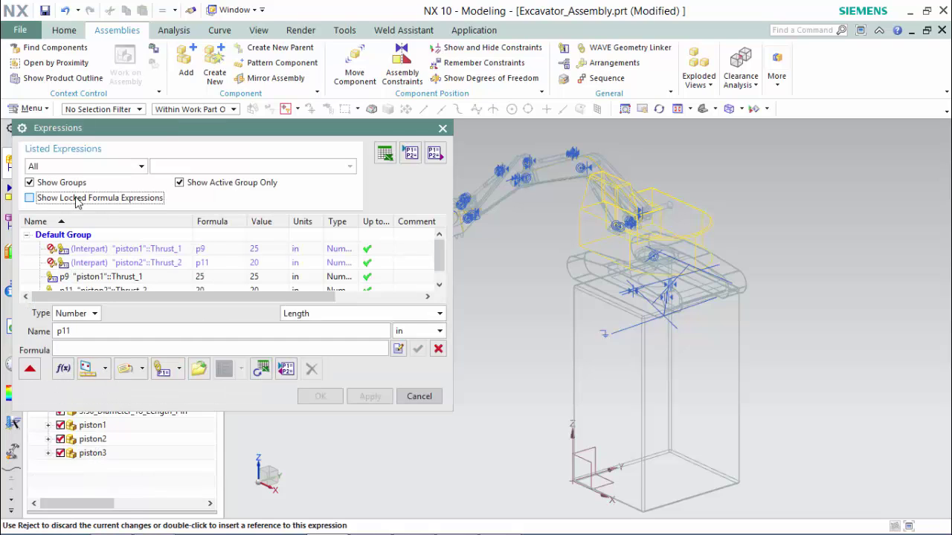
left_click(81, 199)
Create an interpart expression to Thrust_3 in piston3.prt that overrides the component's expression, with locked formula expressions hidden
left_click(160, 369)
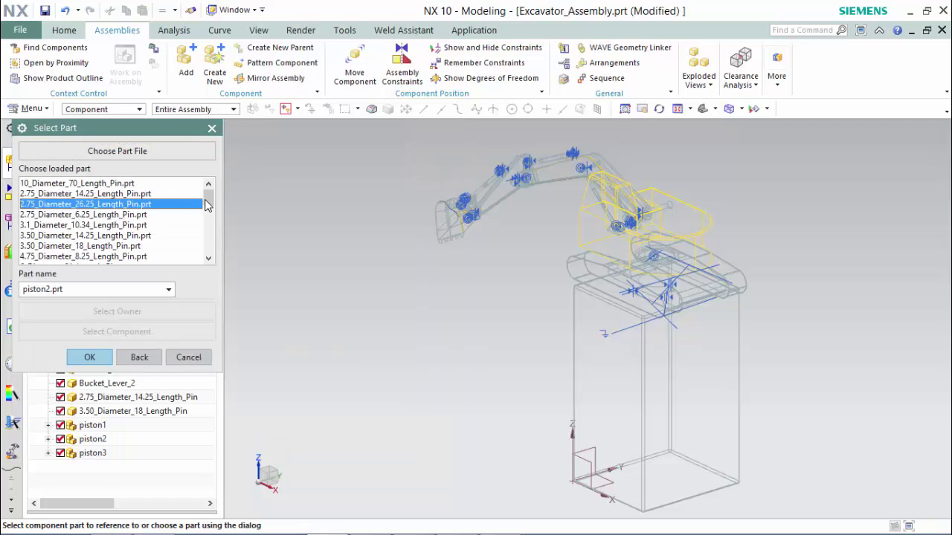
left_click(200, 214)
scroll(178, 223, "down", 10)
left_click(138, 235)
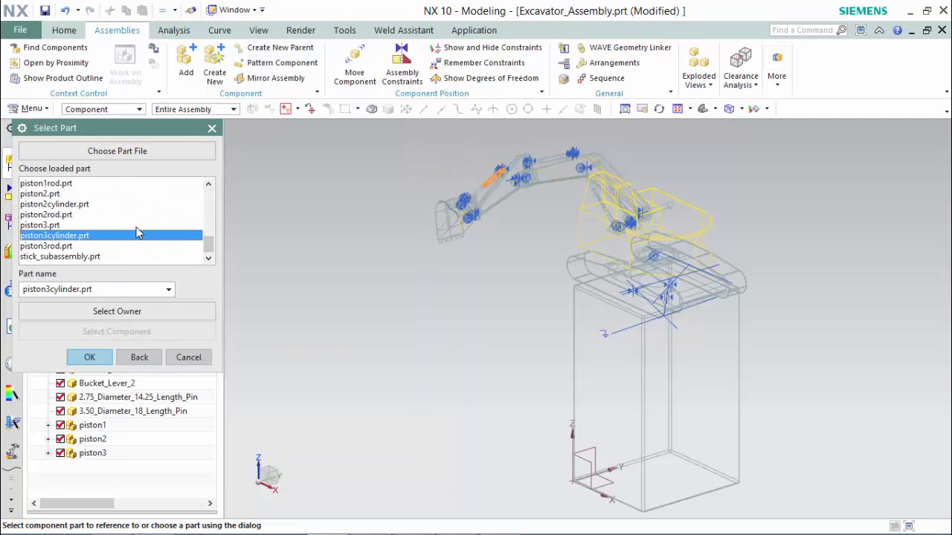
left_click(139, 224)
left_click(87, 359)
left_click(65, 150)
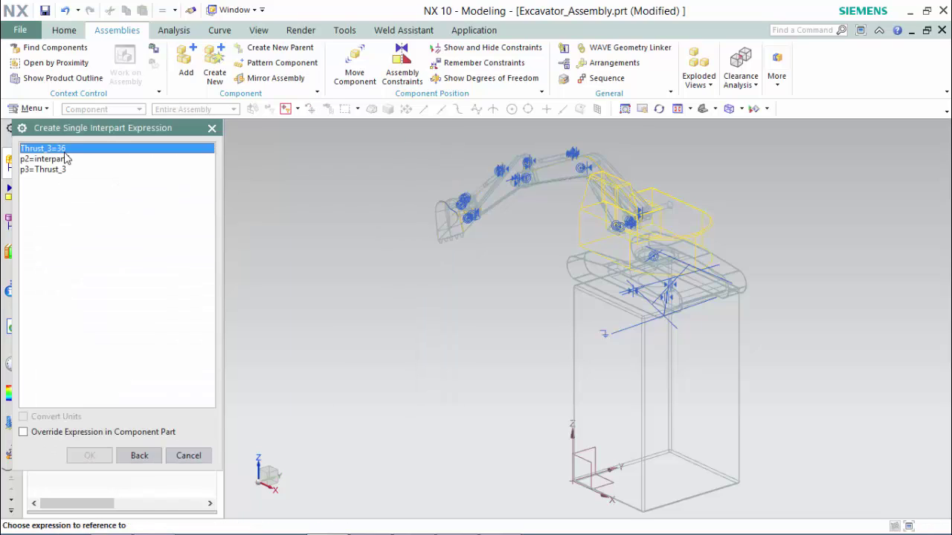
left_click(27, 433)
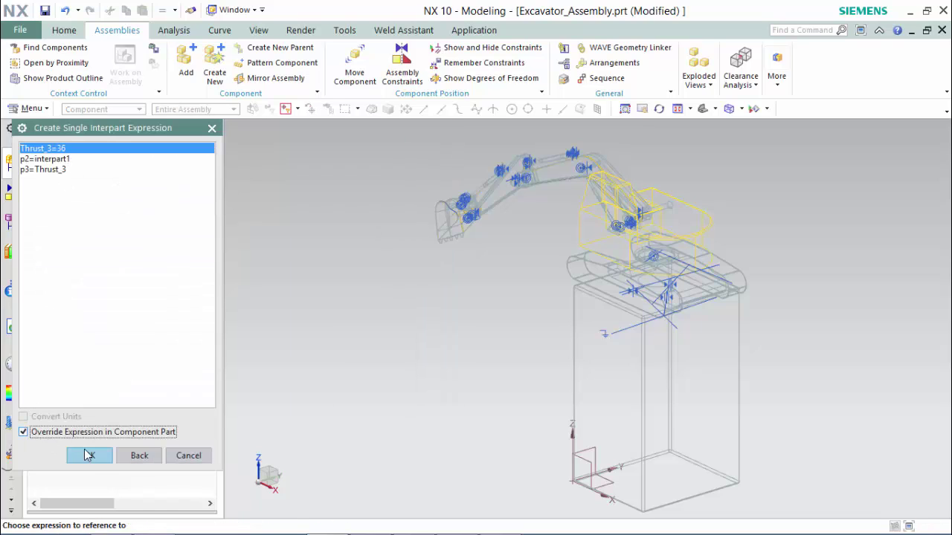
left_click(88, 455)
left_click(93, 197)
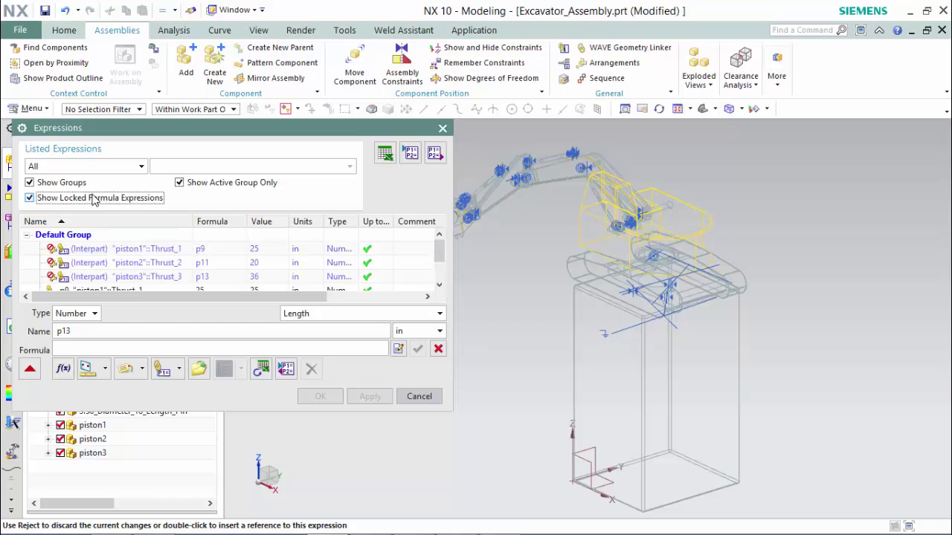
left_click(94, 198)
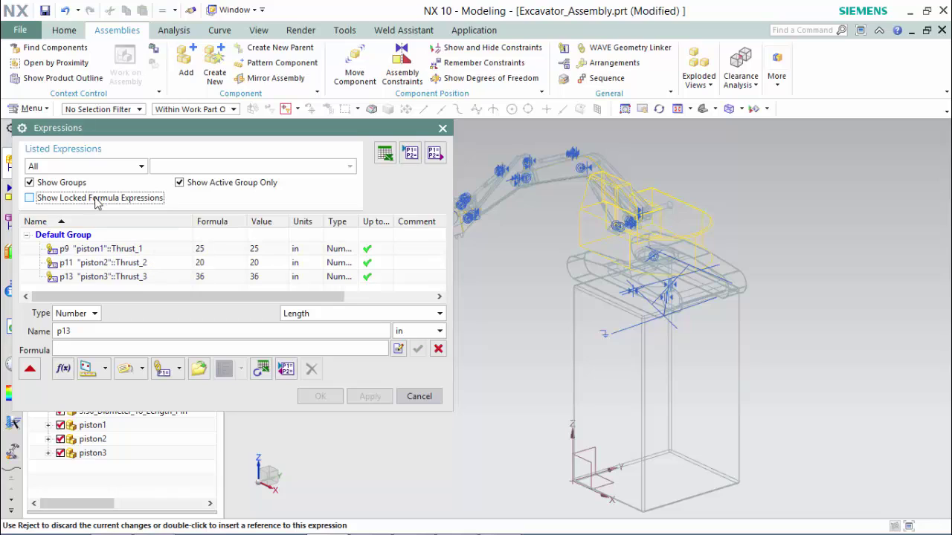
Hide the assembly constraints and coordinate systems in the excavator model, and close the Expressions dialog
right_click(510, 281)
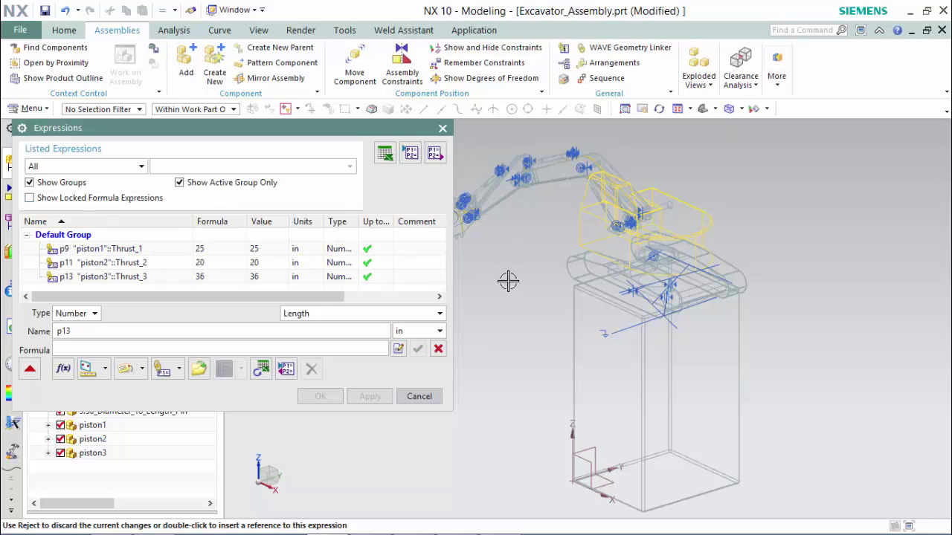
left_click(754, 109)
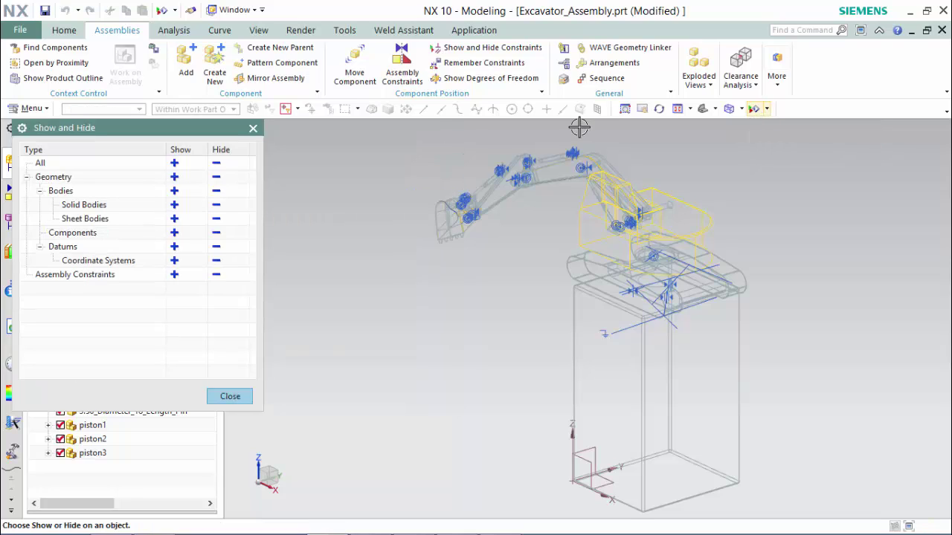
left_click(218, 277)
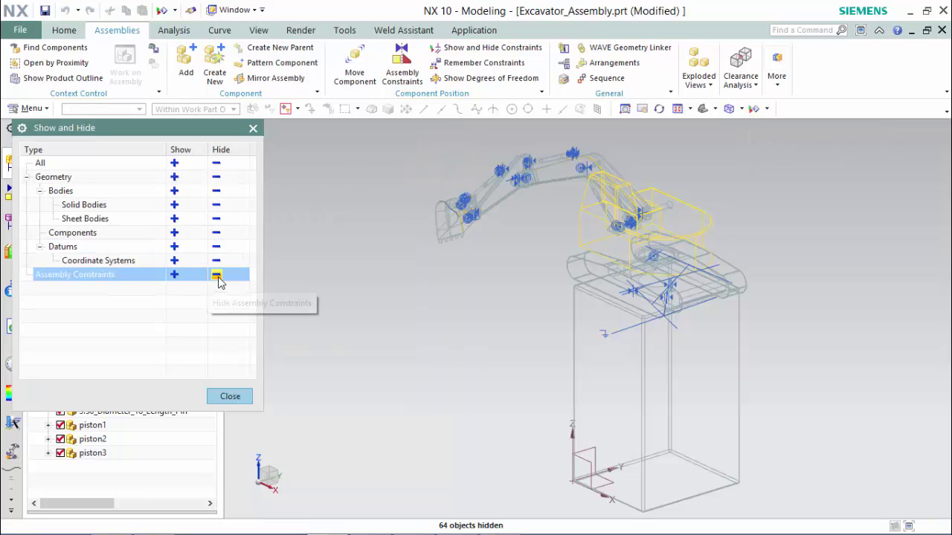
left_click(226, 396)
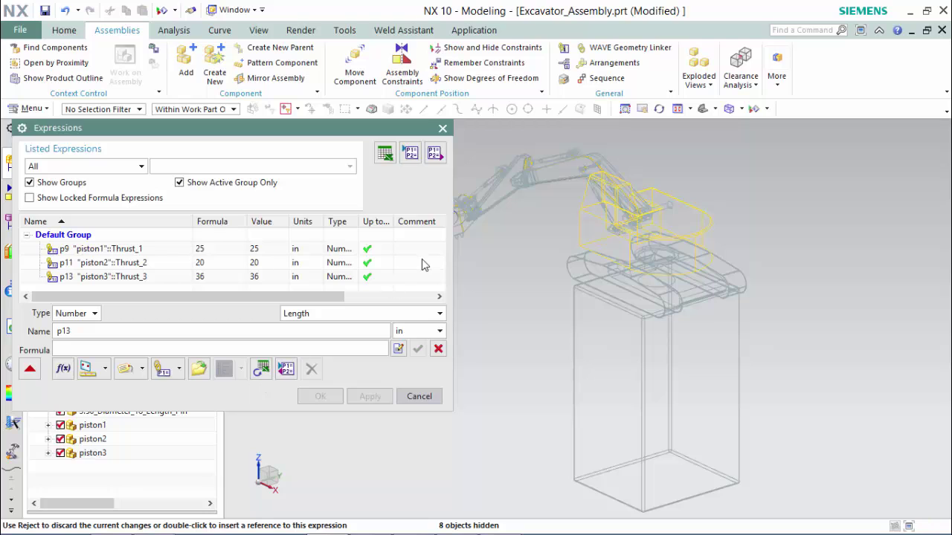
left_click(418, 396)
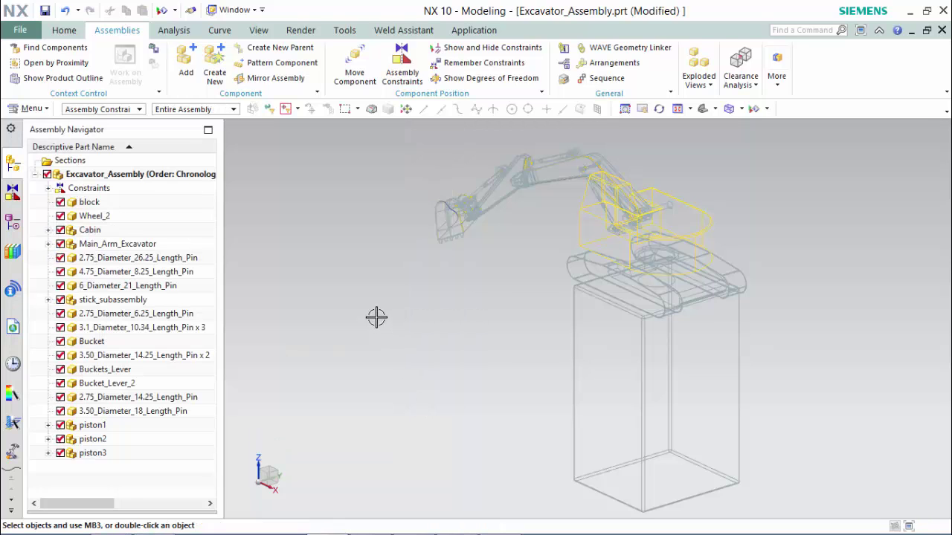
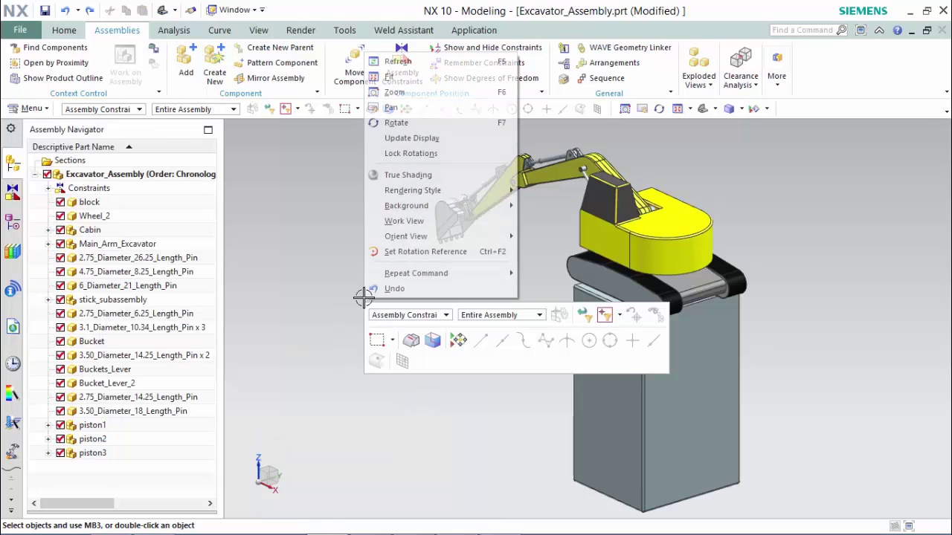
Turn on True Shading for the excavator assembly and orient the model to the front view
left_click(429, 178)
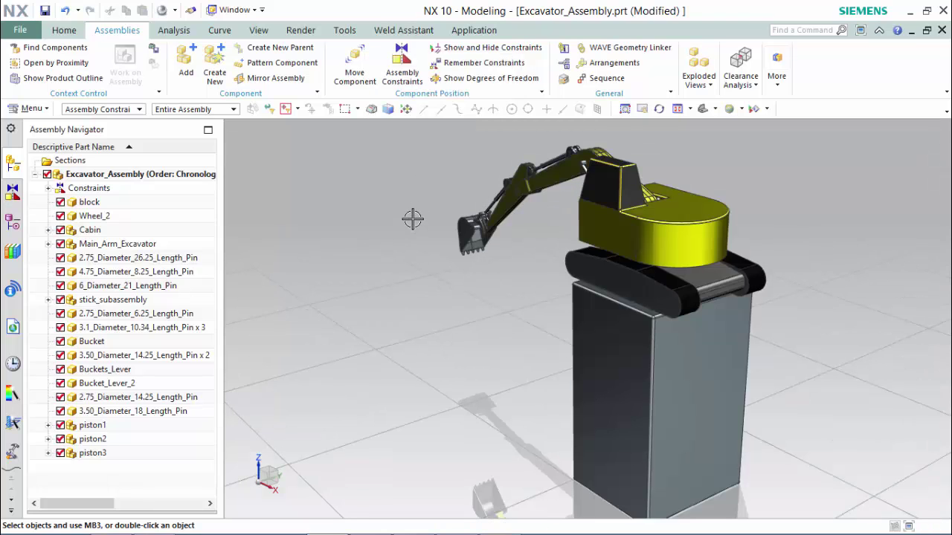
key("ctrl+alt+f")
Set the piston1 Thrust_1 interpart expression to 12 in
left_click(32, 108)
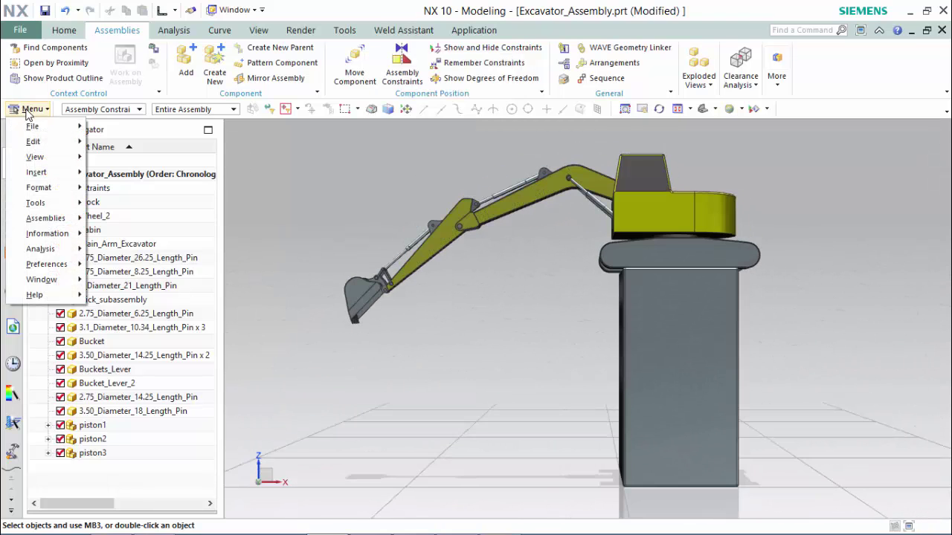
mouse_move(35, 202)
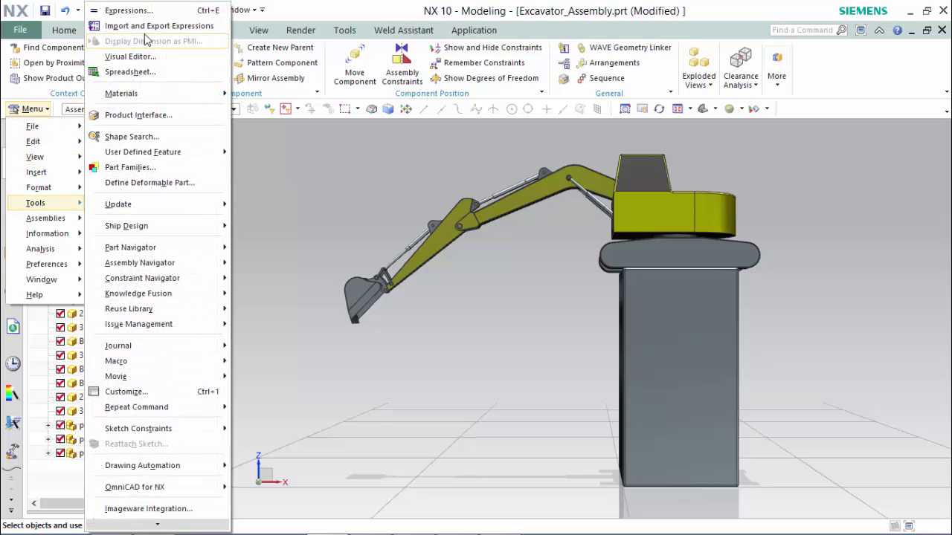
left_click(127, 10)
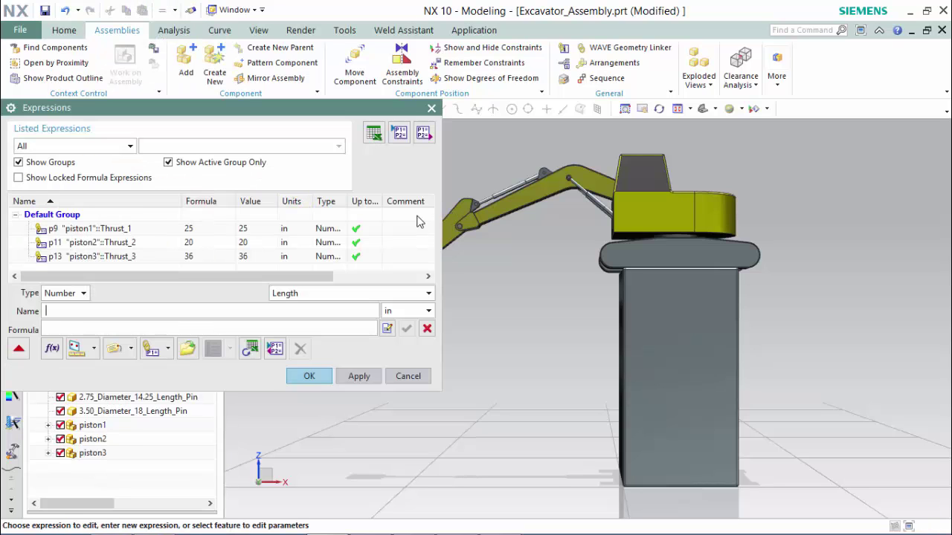
left_click(241, 229)
middle_click_drag(476, 320, 691, 321, "shift")
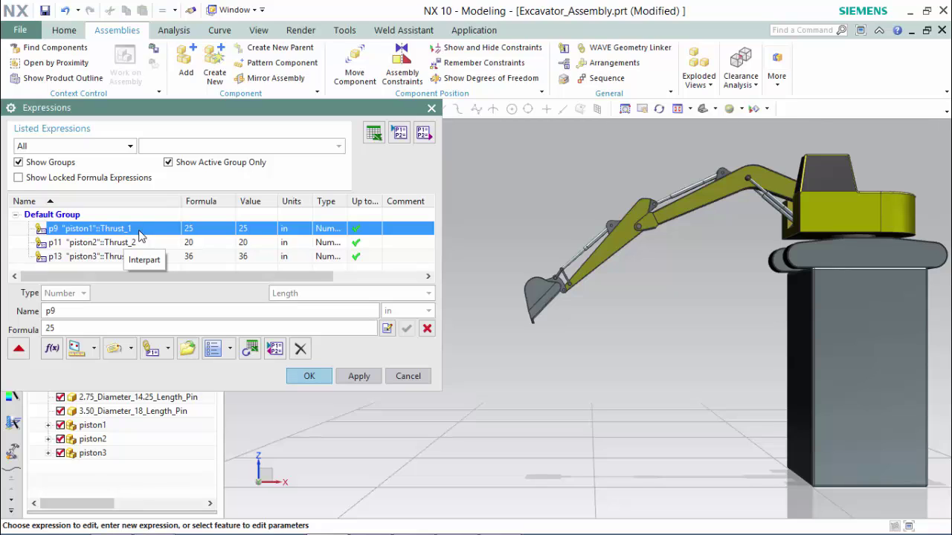
double_click(50, 328)
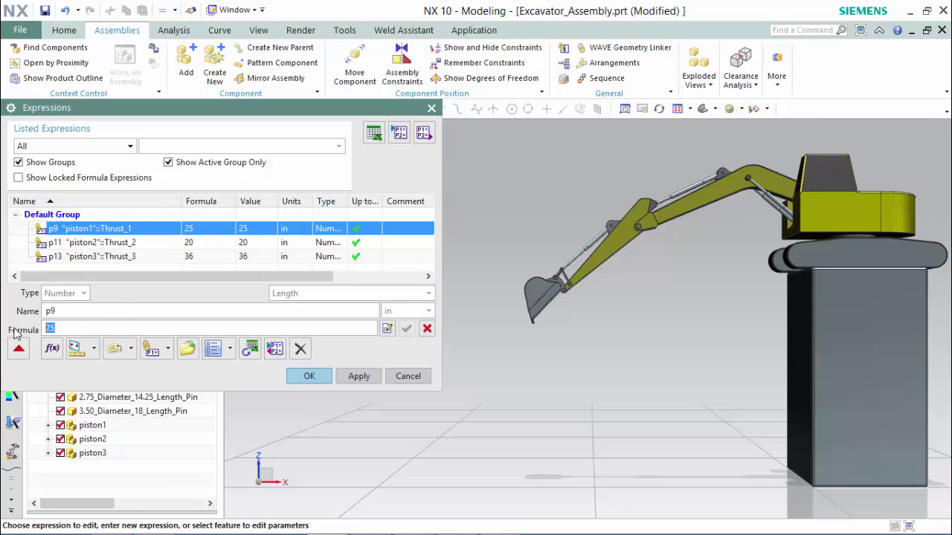
type("12")
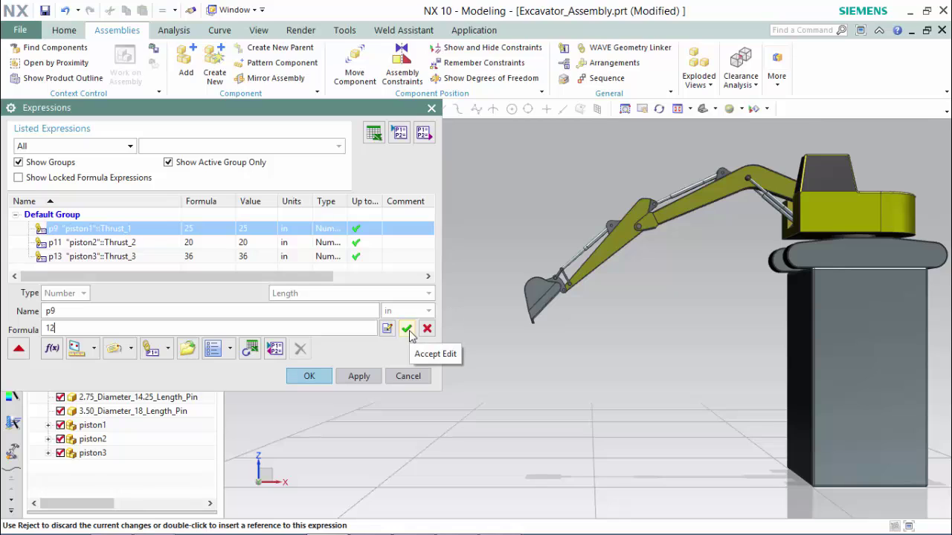
left_click(407, 330)
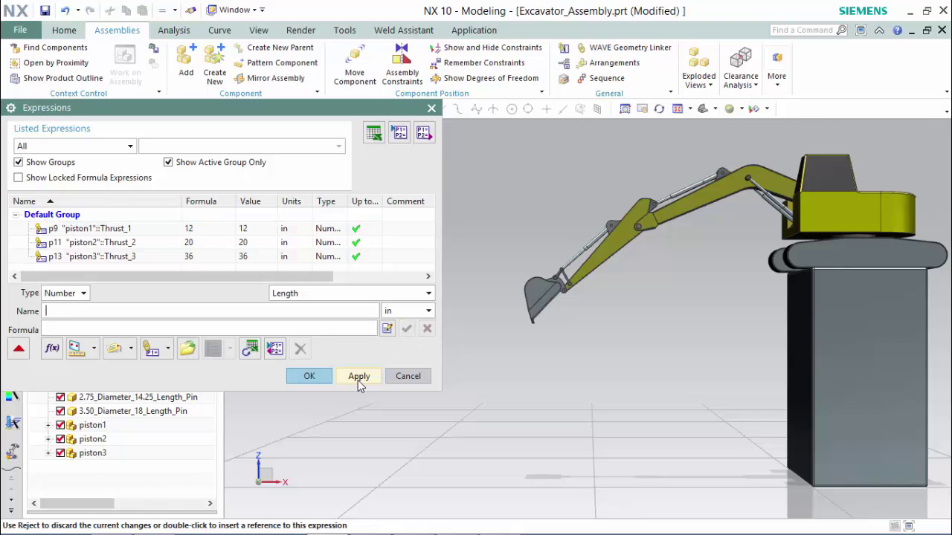
Set the piston2 Thrust_2 expression to 60 in and the piston3 Thrust_3 expression to 25 in, and apply the expression changes to the assembly
left_click(125, 244)
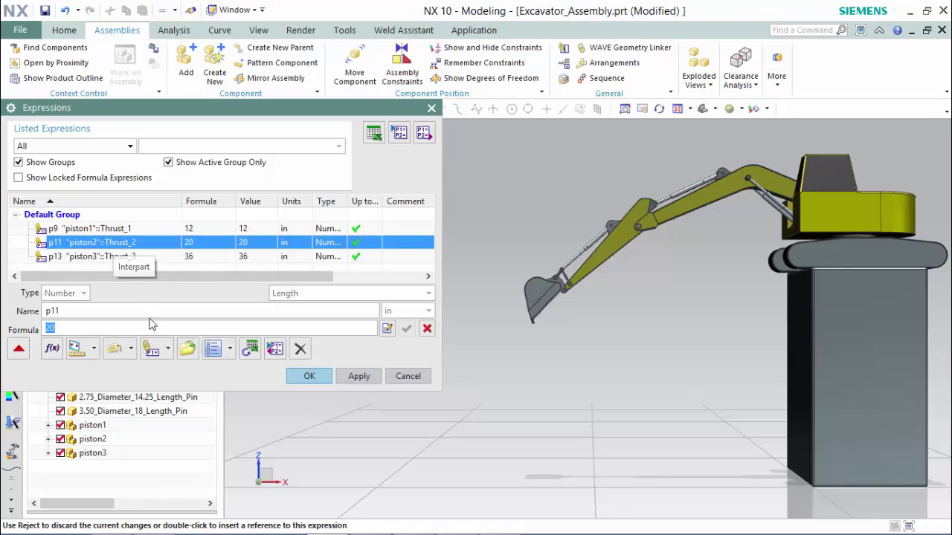
type("60")
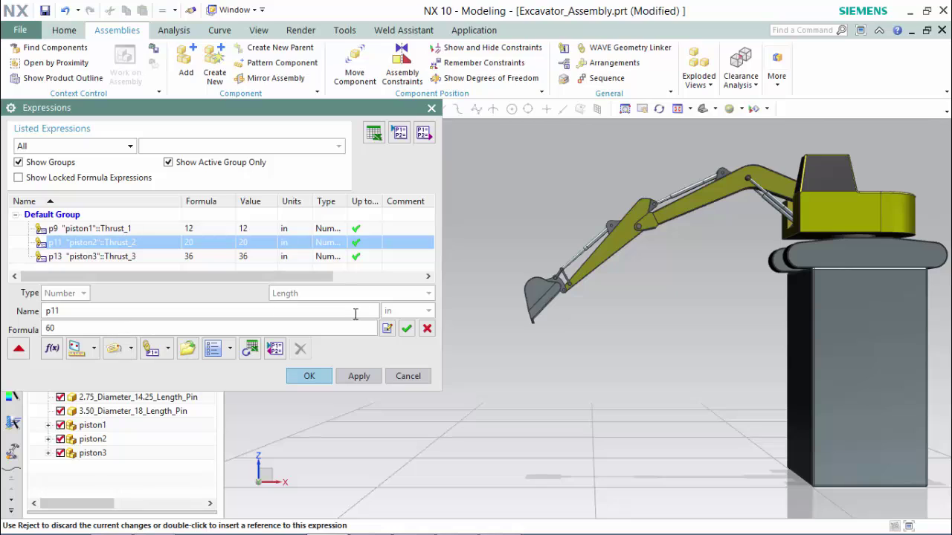
left_click(406, 327)
left_click(147, 257)
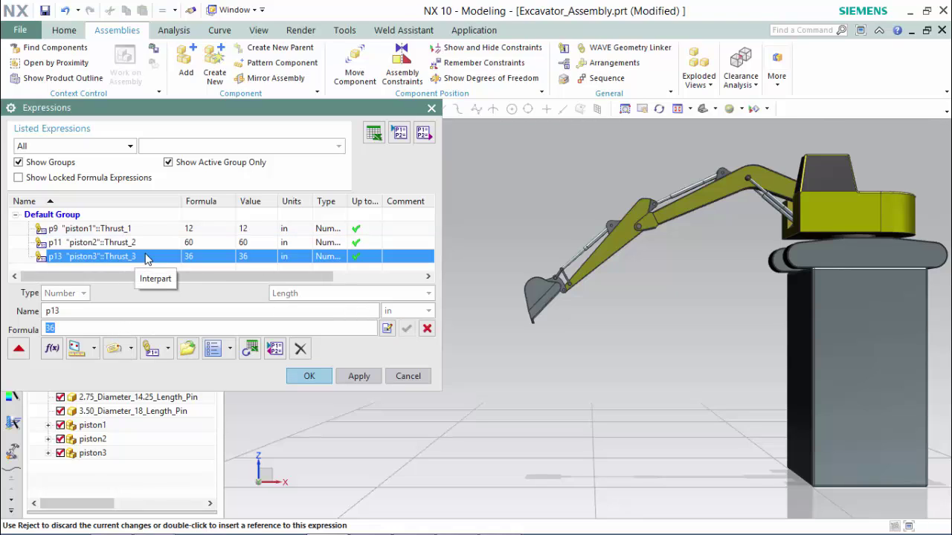
type("25")
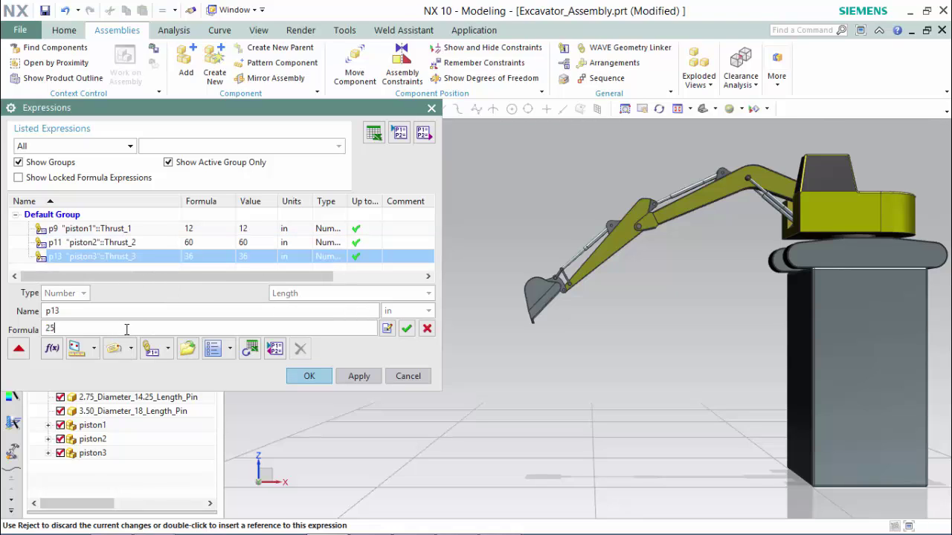
left_click(409, 331)
left_click(360, 377)
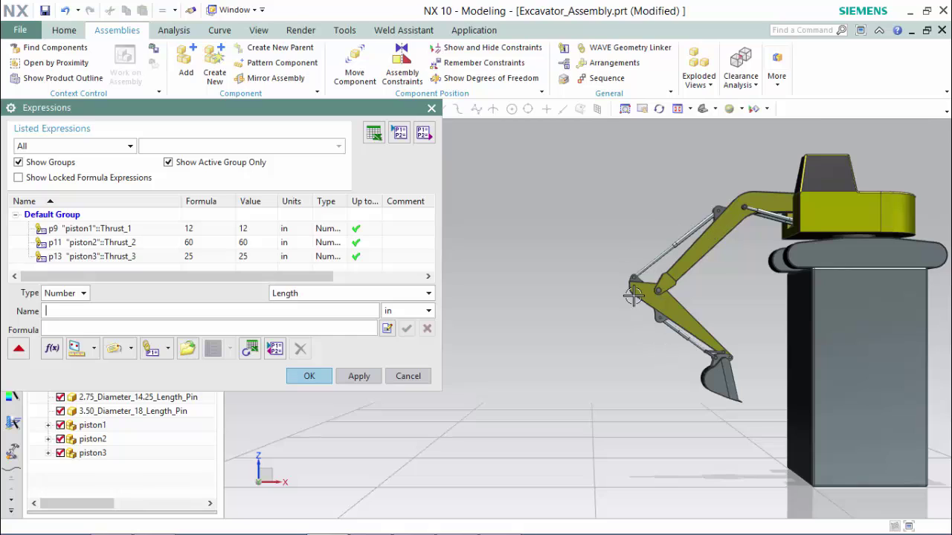
Set the piston1 Thrust_1 expression to 25 in and apply it to the assembly
left_click(145, 229)
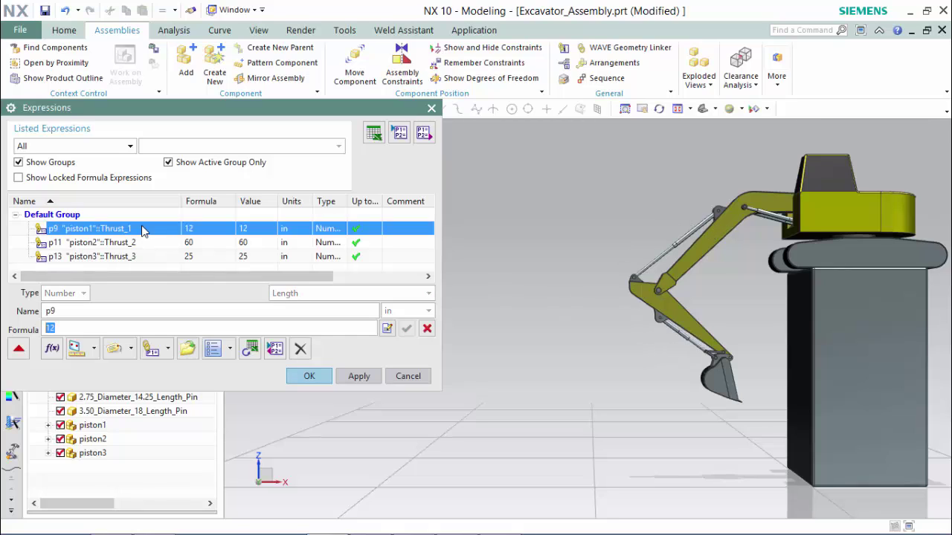
type("25")
left_click(406, 327)
left_click(376, 376)
Set the piston2 Thrust_2 expression to 35 in, apply it, and close the Expressions dialog
left_click(168, 245)
type("35")
left_click(406, 328)
left_click(372, 377)
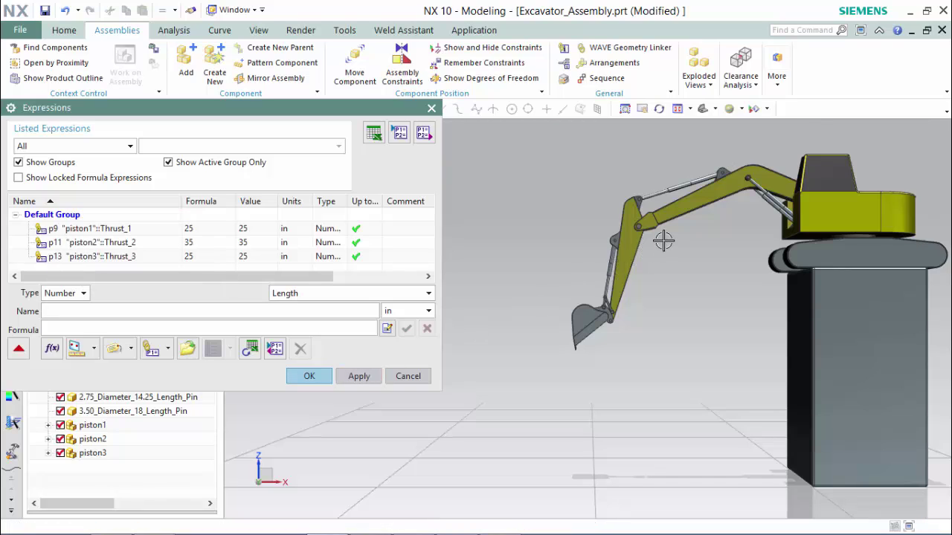
left_click(309, 375)
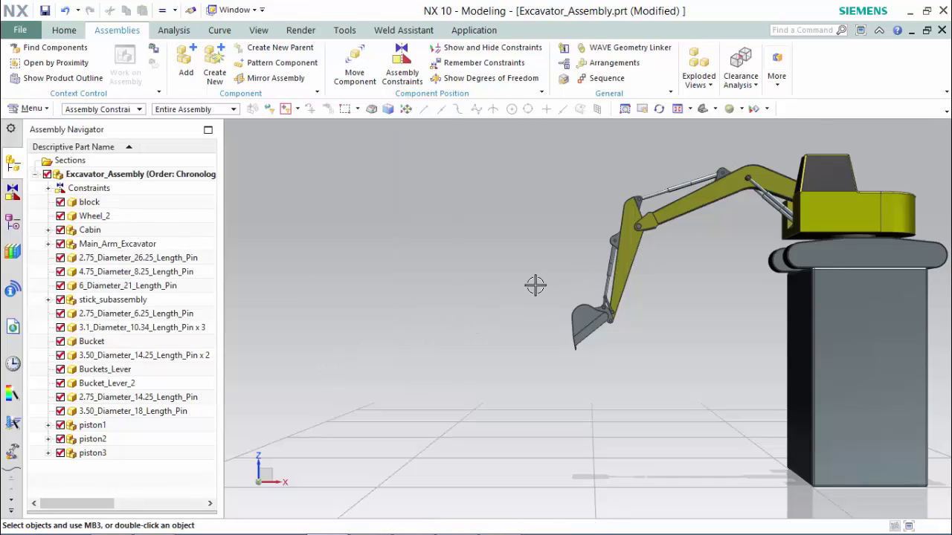
Orient the excavator to the trimetric view and review the three piston thrust expressions
key("Home")
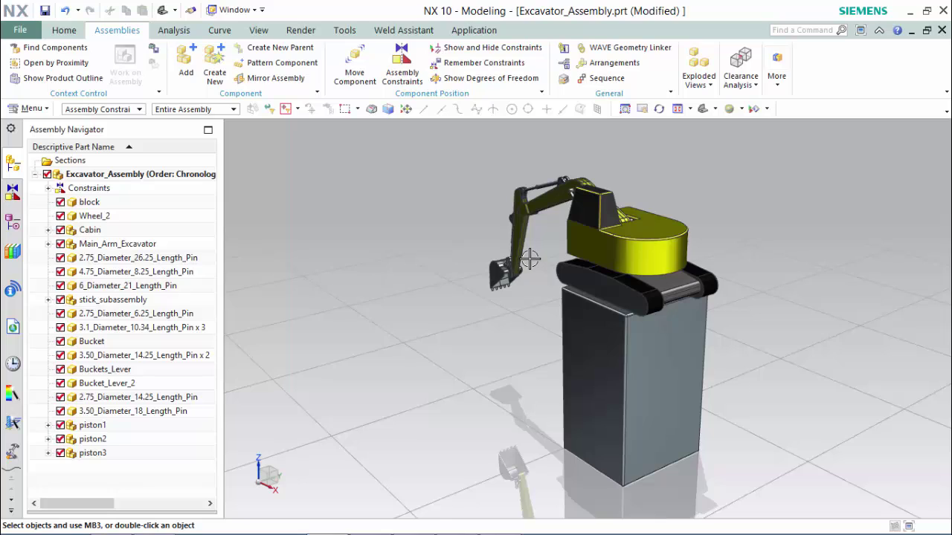
key("ctrl+e")
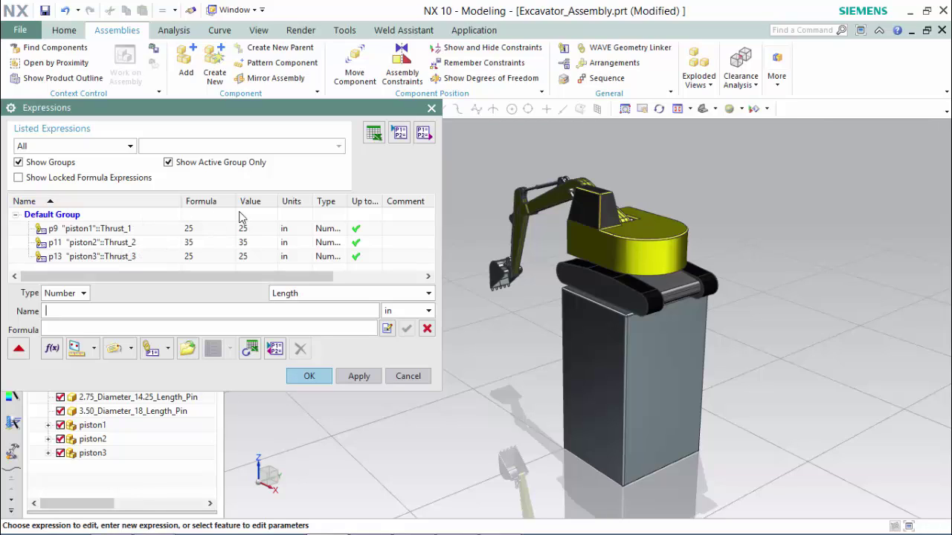
left_click(408, 375)
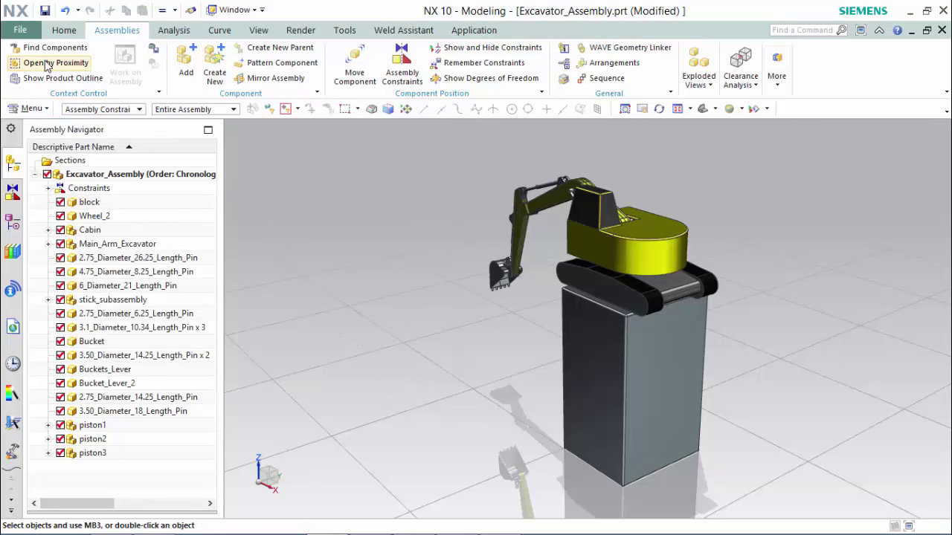
left_click(20, 30)
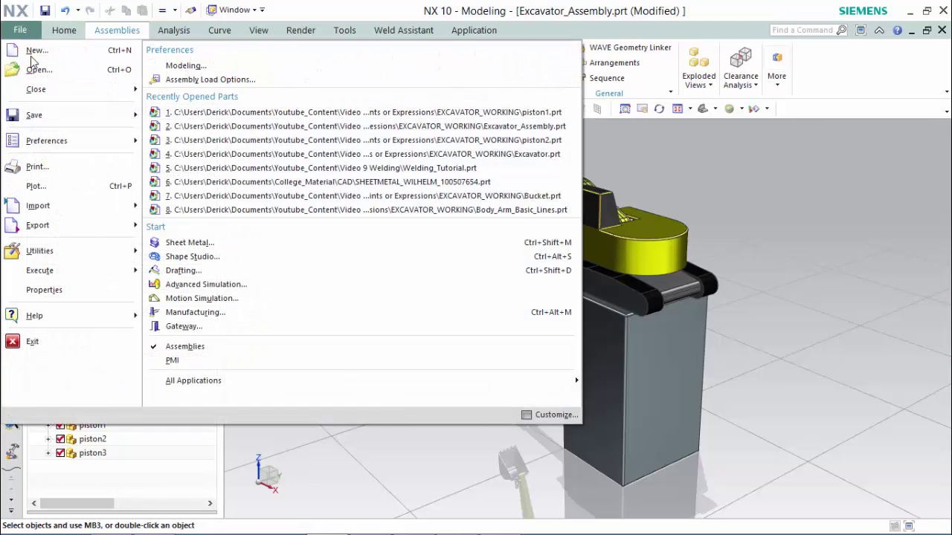
mouse_move(83, 258)
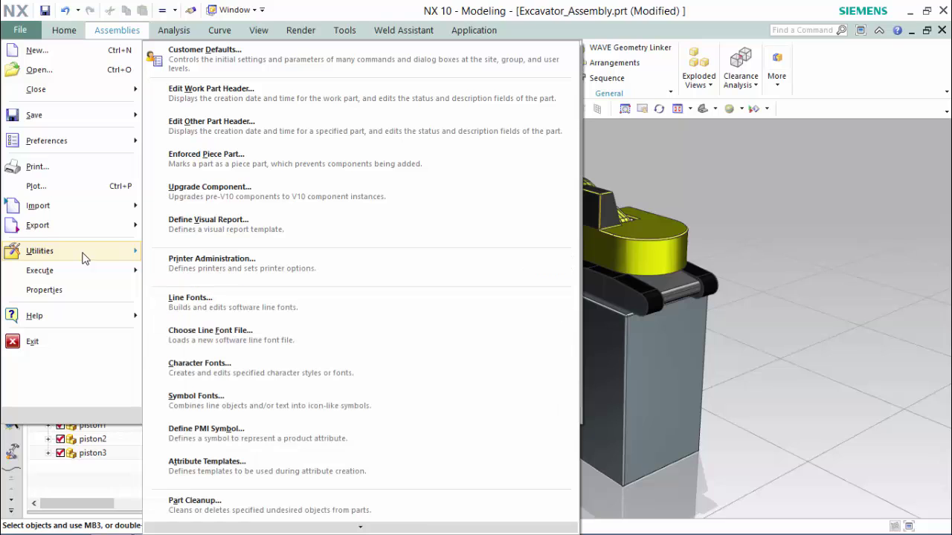
left_click(260, 464)
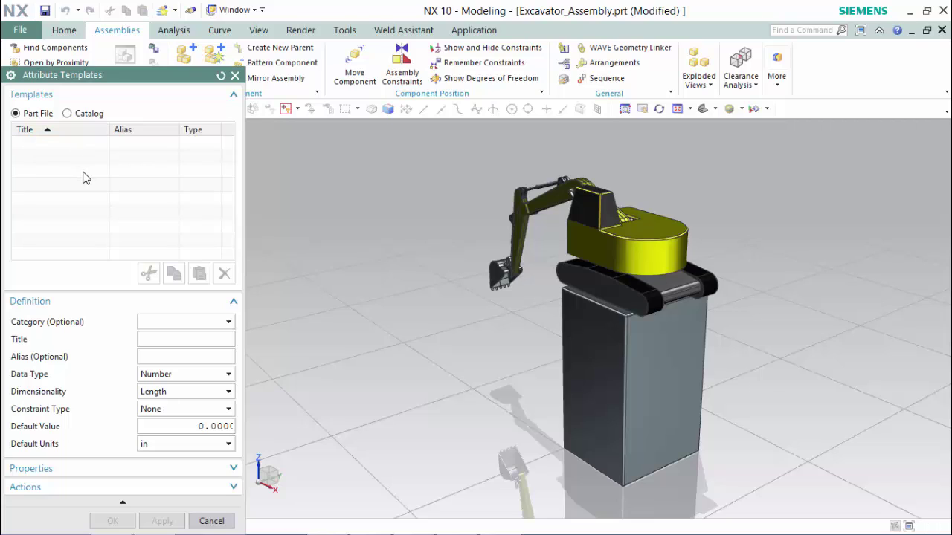
left_click(211, 521)
key("ctrl+e")
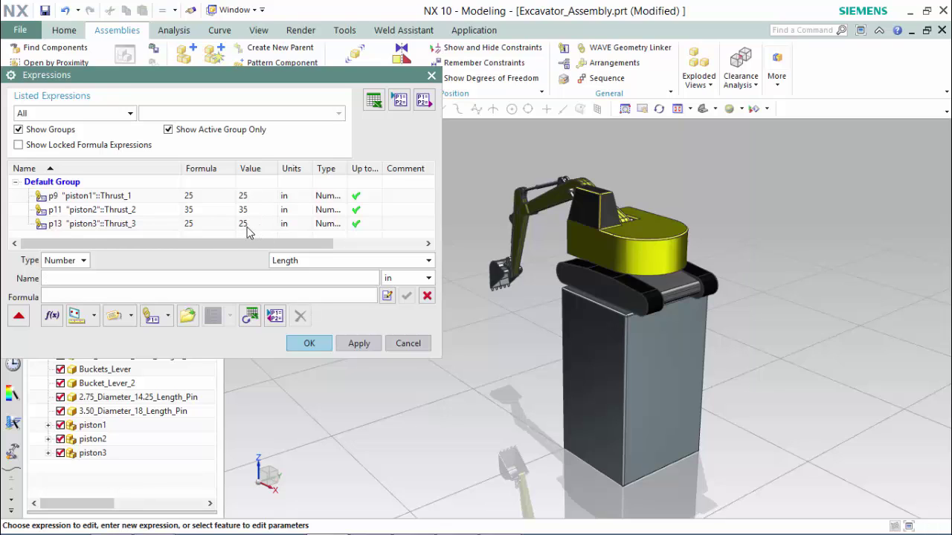
left_click(408, 343)
Start a part-file attribute template titled Piston_1_Motion
left_click(20, 30)
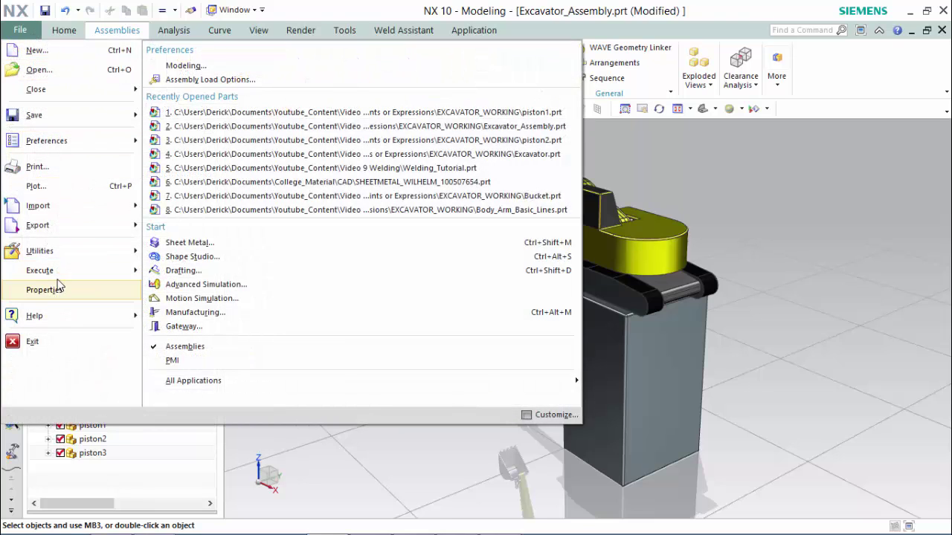
mouse_move(70, 254)
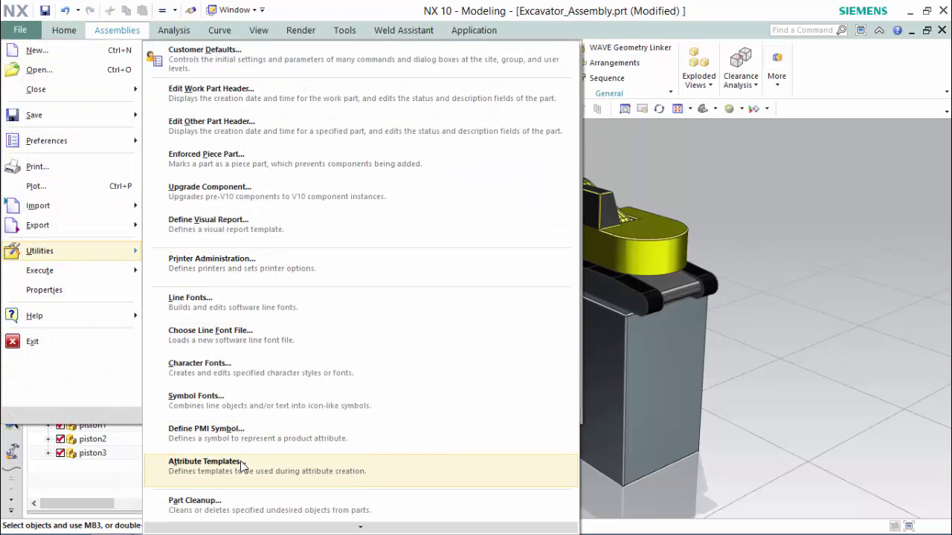
left_click(204, 463)
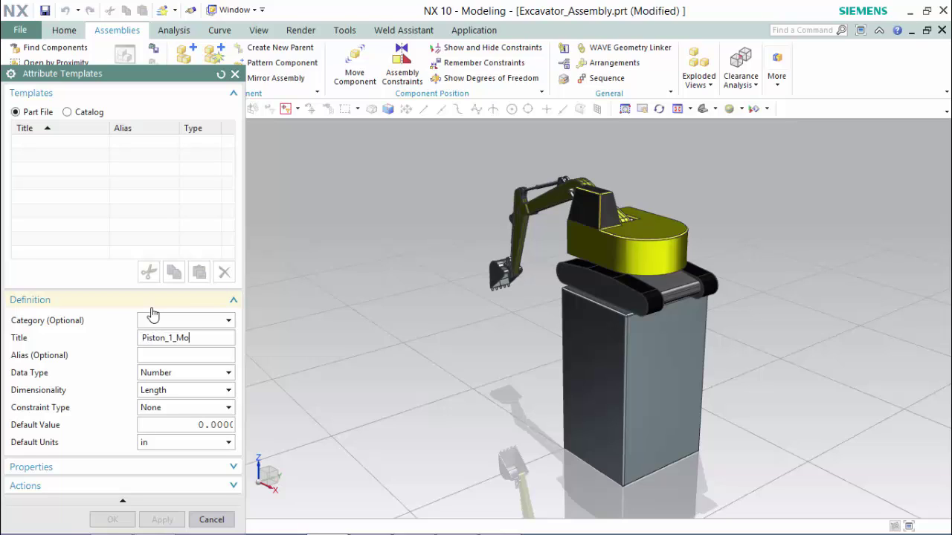
key("Tab")
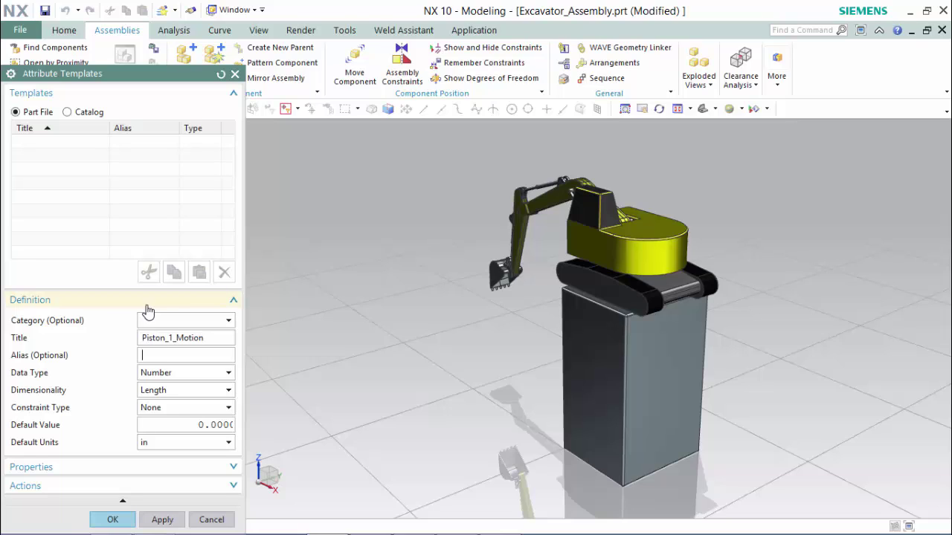
Try the Integer data type for the Piston_1_Motion template and return it to Number
left_click(170, 374)
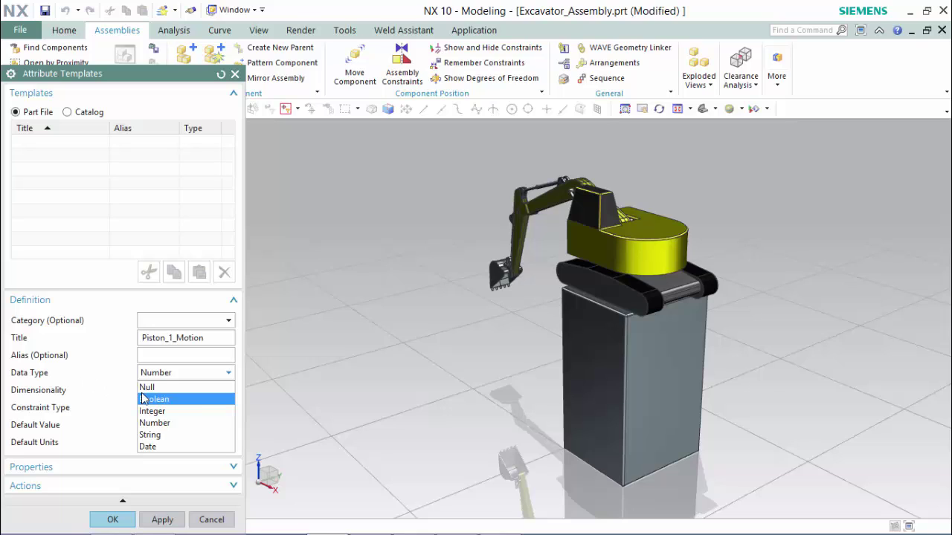
left_click(177, 411)
left_click(184, 390)
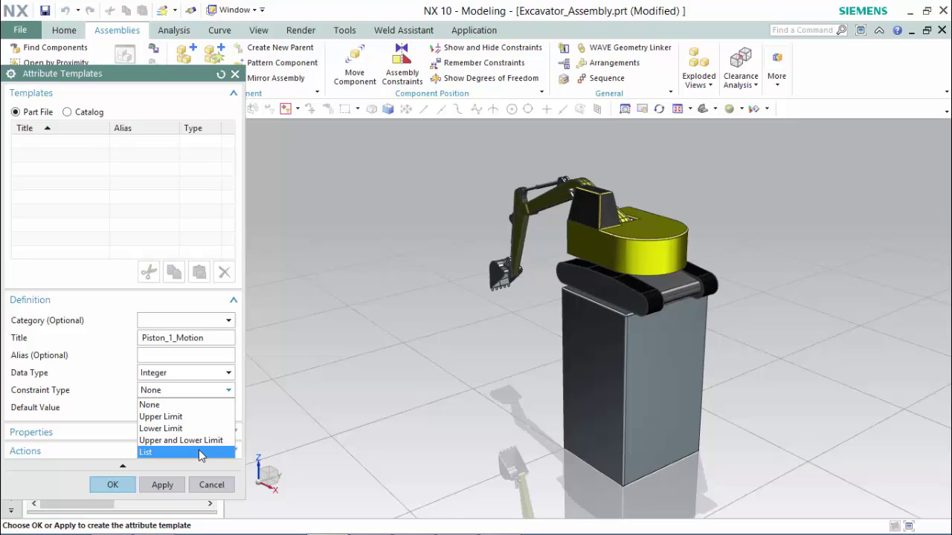
left_click(186, 390)
left_click(186, 372)
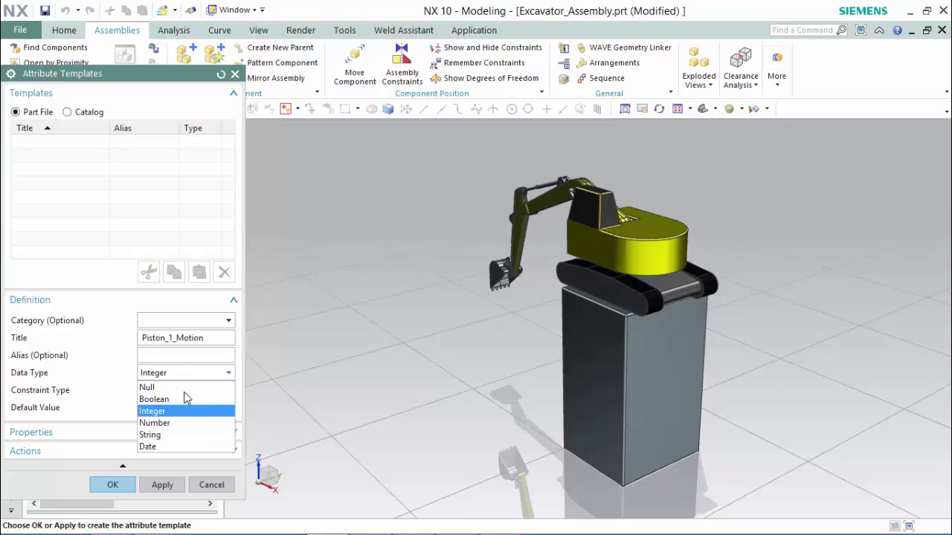
left_click(183, 423)
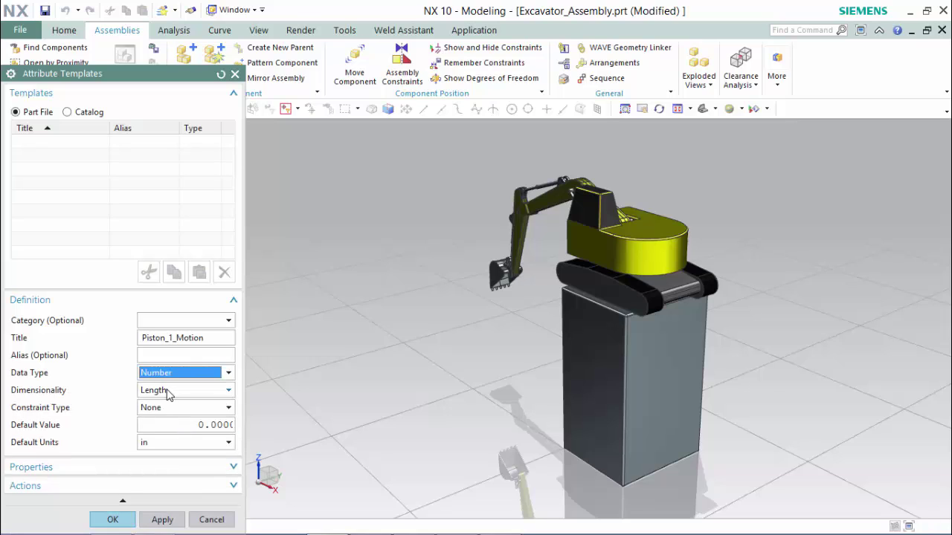
Keep the Piston_1_Motion template as Length without a constraint, set its default value to 25 in, and apply it
left_click(168, 392)
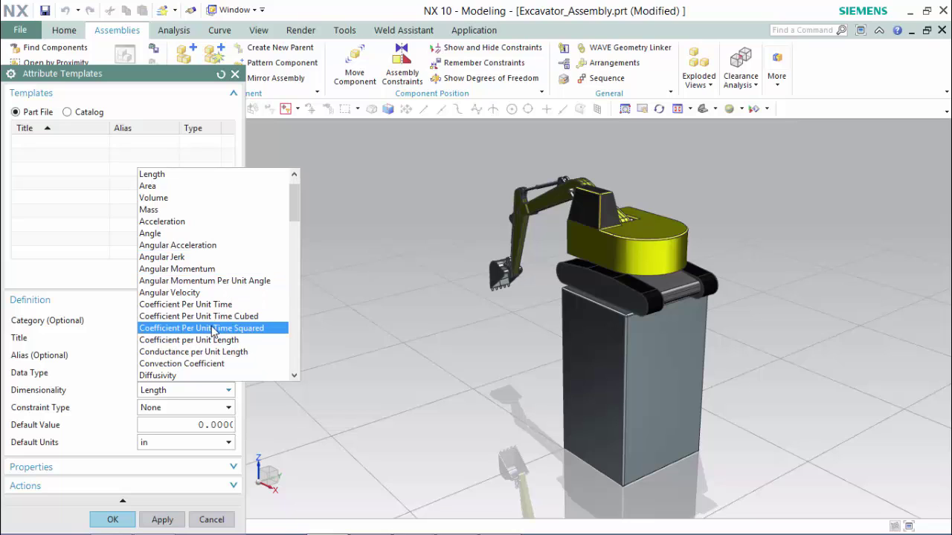
left_click(207, 388)
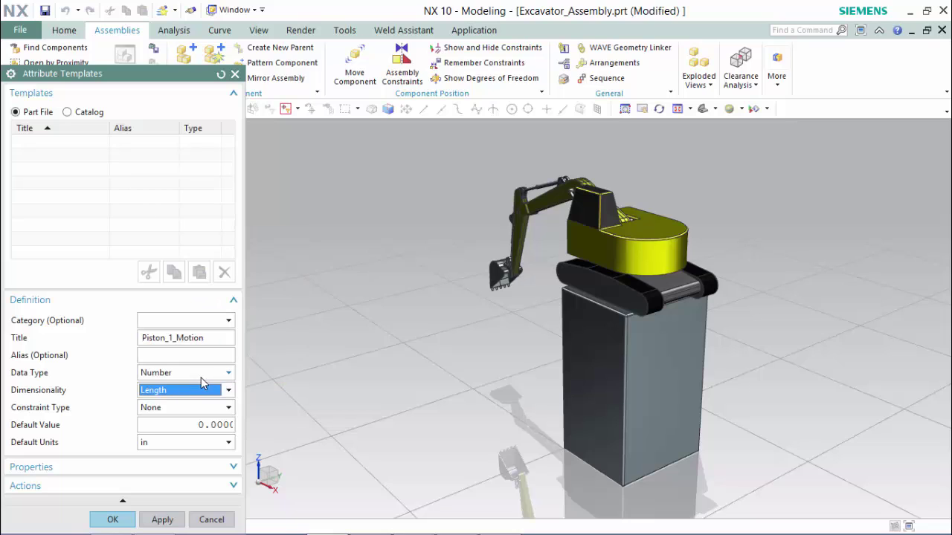
left_click(173, 411)
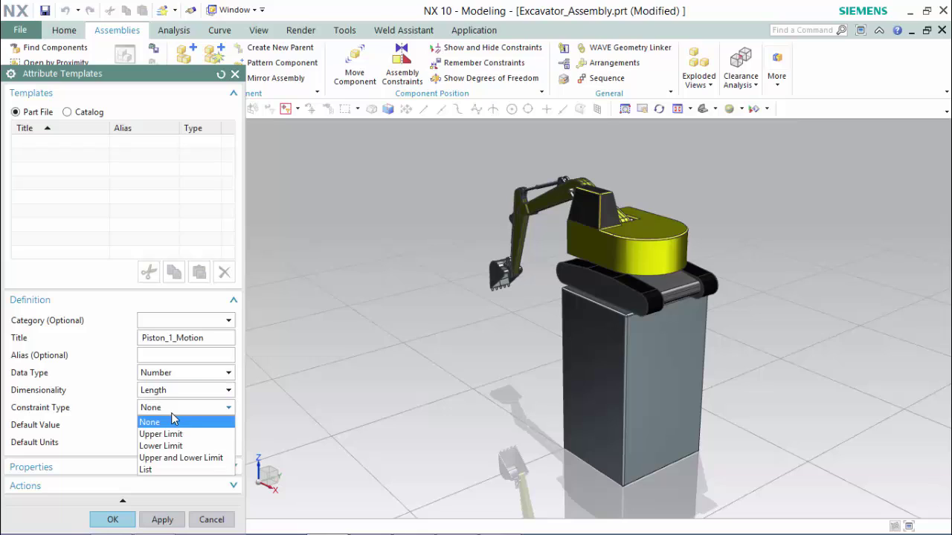
left_click(165, 421)
double_click(199, 425)
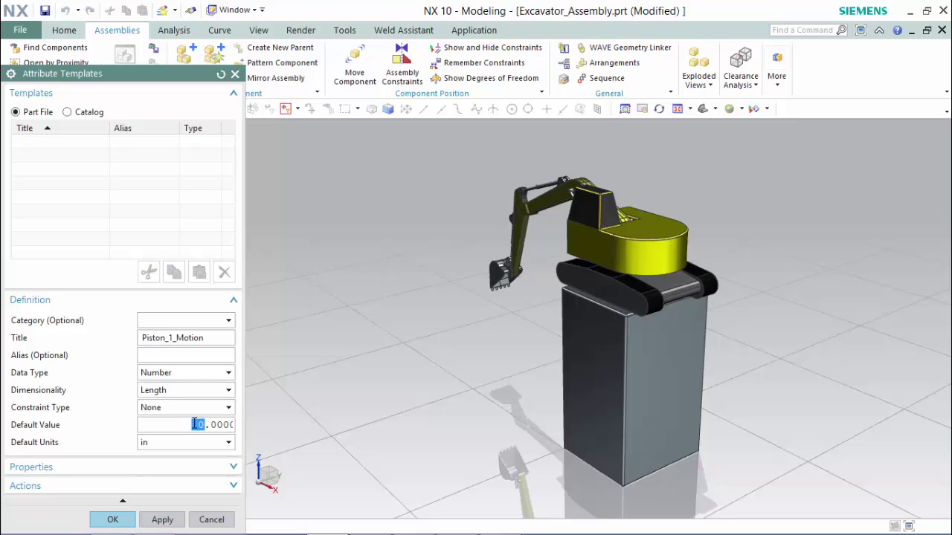
type("25")
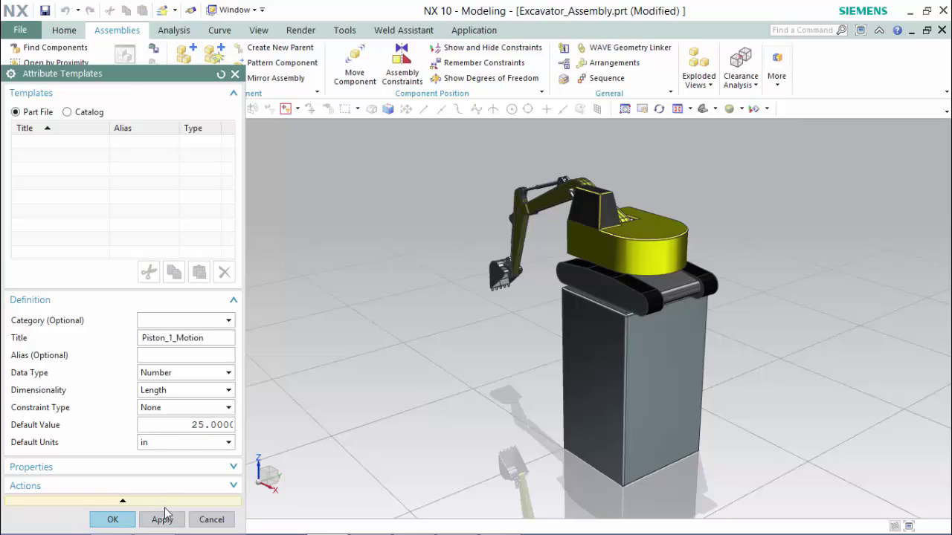
left_click(163, 520)
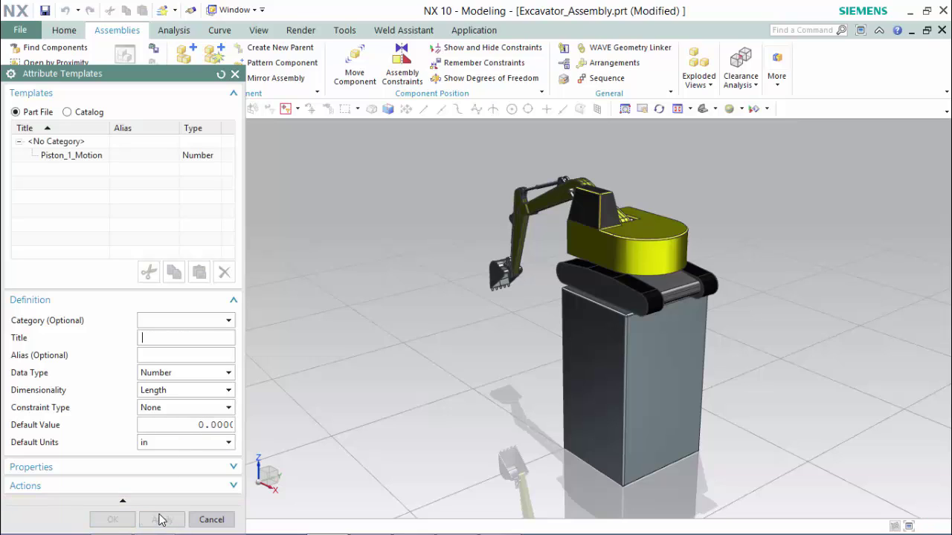
Create a Number attribute template titled Piston_2_Motion with a default length of 35 in
type("Pist")
key("Tab")
key("Tab")
key("Tab")
key("Tab")
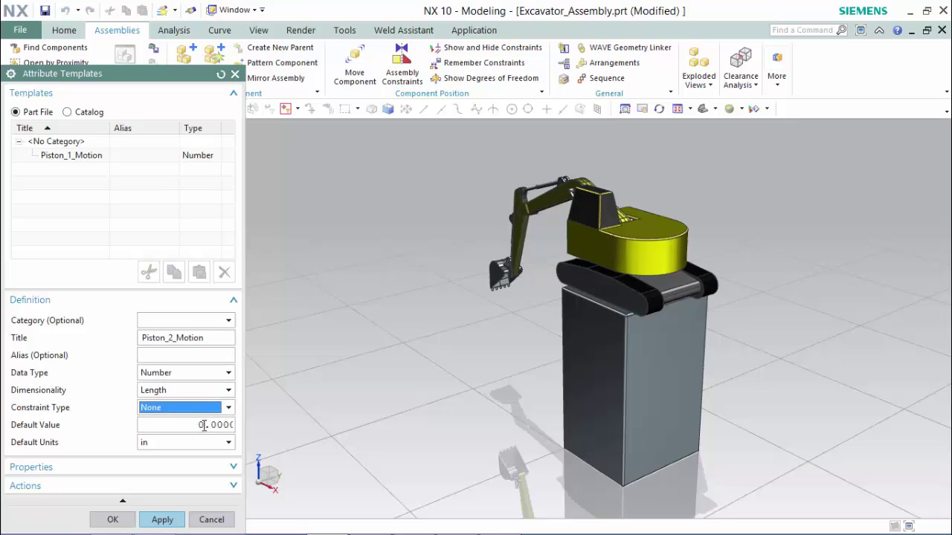
key("Tab")
left_click(204, 426)
double_click(203, 425)
type("35")
left_click(172, 522)
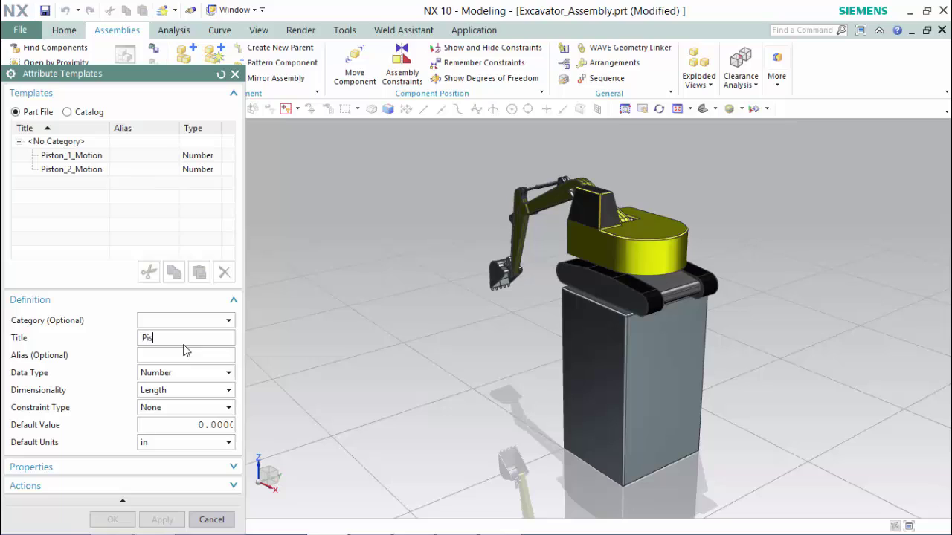
Create a Number attribute template titled Piston_3_Motion with a default length of 25 in and close the Attribute Templates dialog
type("Piston_3_Motion")
double_click(198, 424)
type("25")
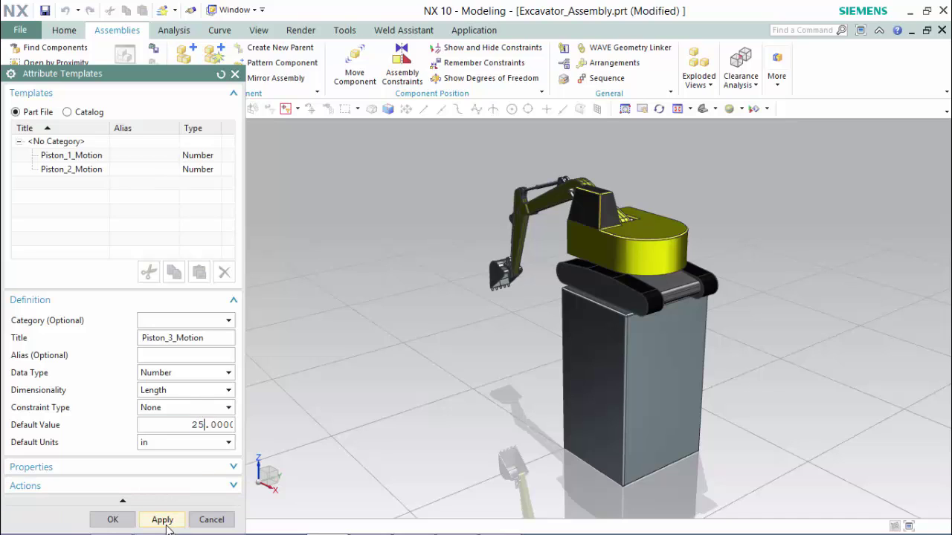
left_click(113, 519)
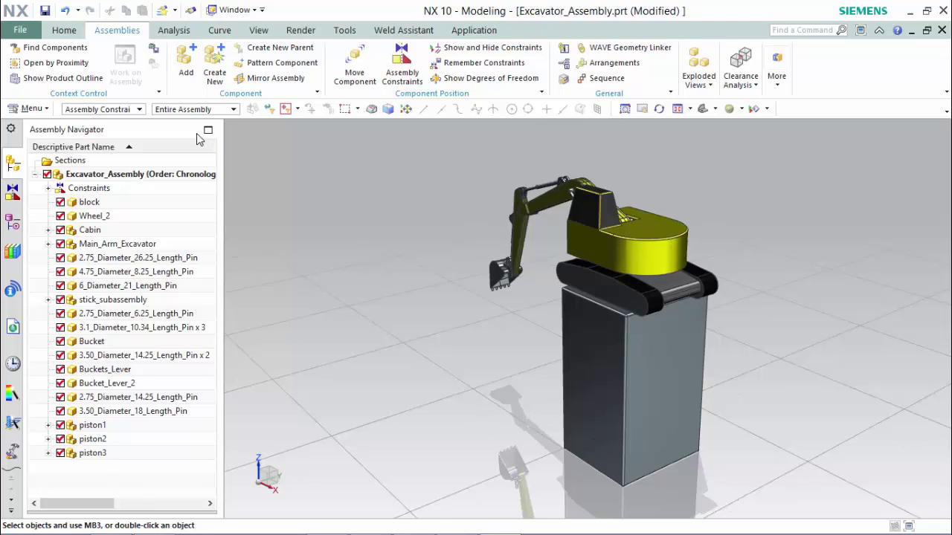
Add Piston_1_Motion, Piston_2_Motion and Piston_3_Motion from their templates to the displayed part's attributes, keeping their default values
left_click(22, 34)
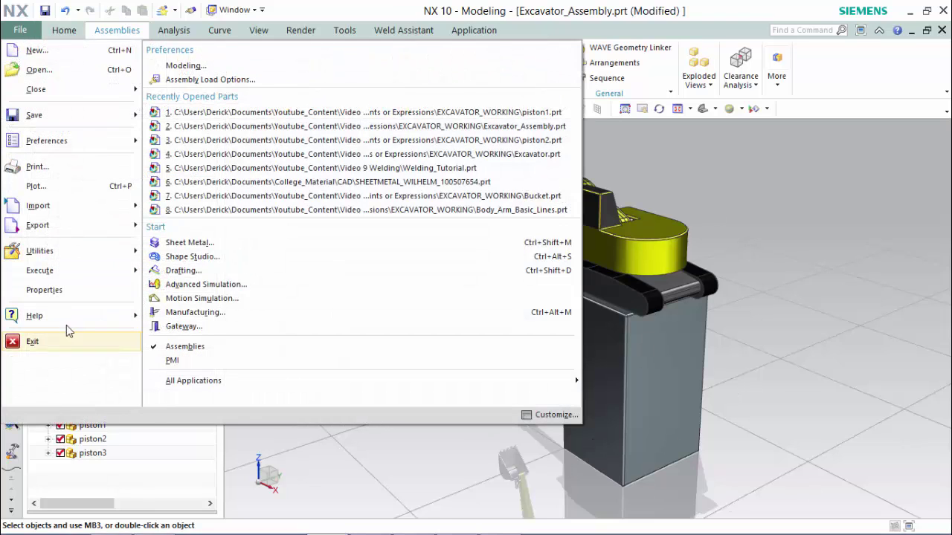
left_click(70, 290)
left_click(83, 167)
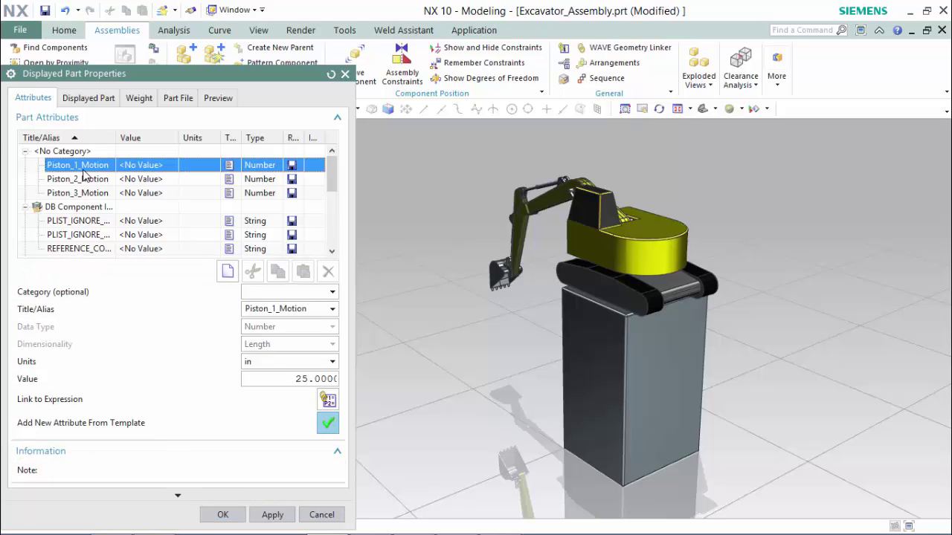
left_click(329, 424)
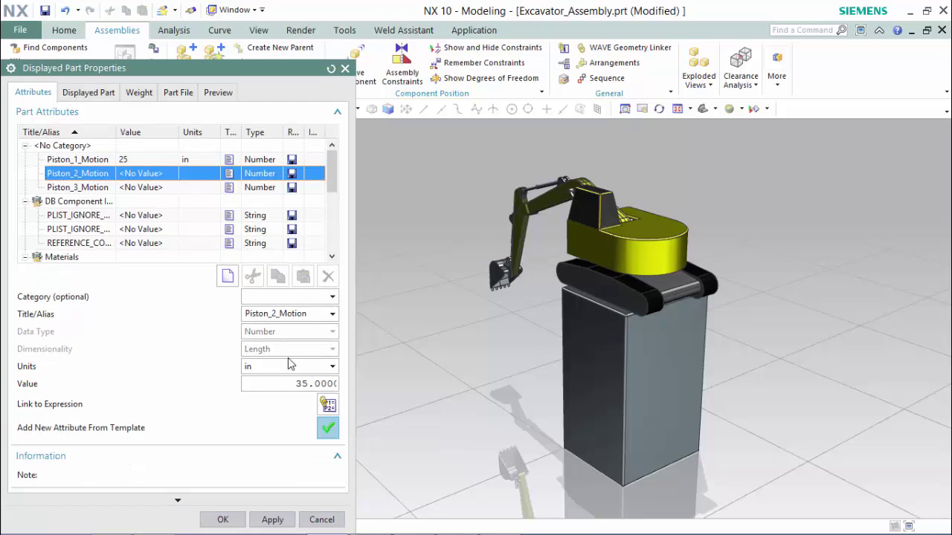
left_click(328, 427)
left_click(80, 191)
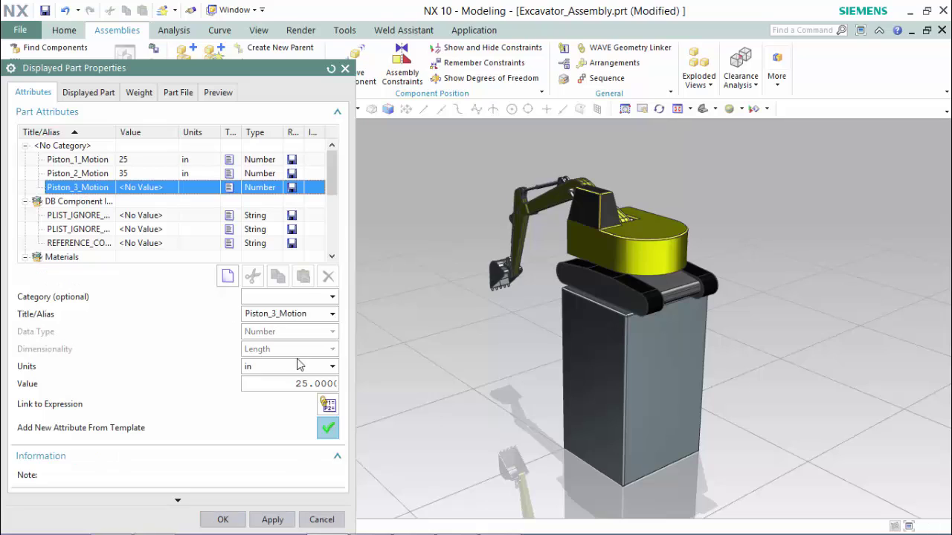
left_click(328, 428)
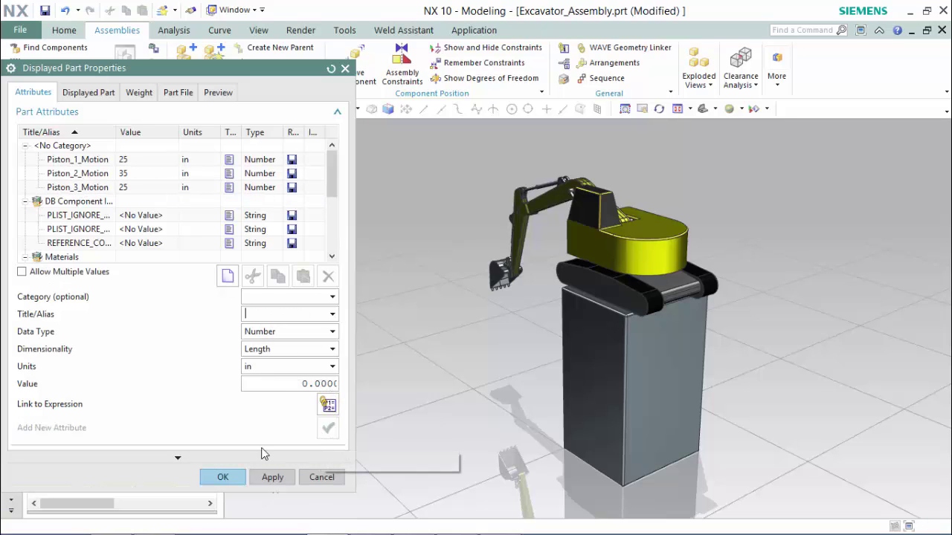
left_click(226, 478)
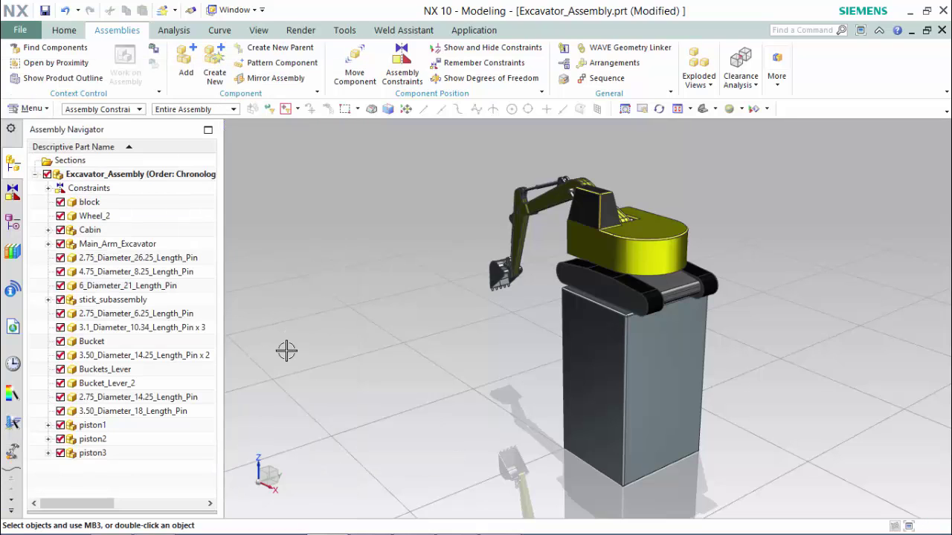
Set the piston1 Thrust_1 expression's formula to reference the Piston_1_Motion part attribute
left_click(30, 108)
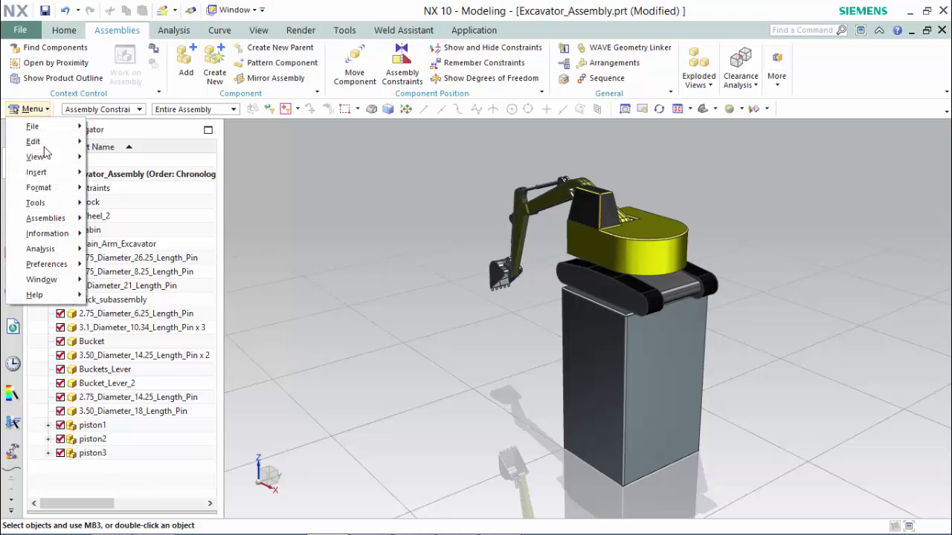
mouse_move(37, 202)
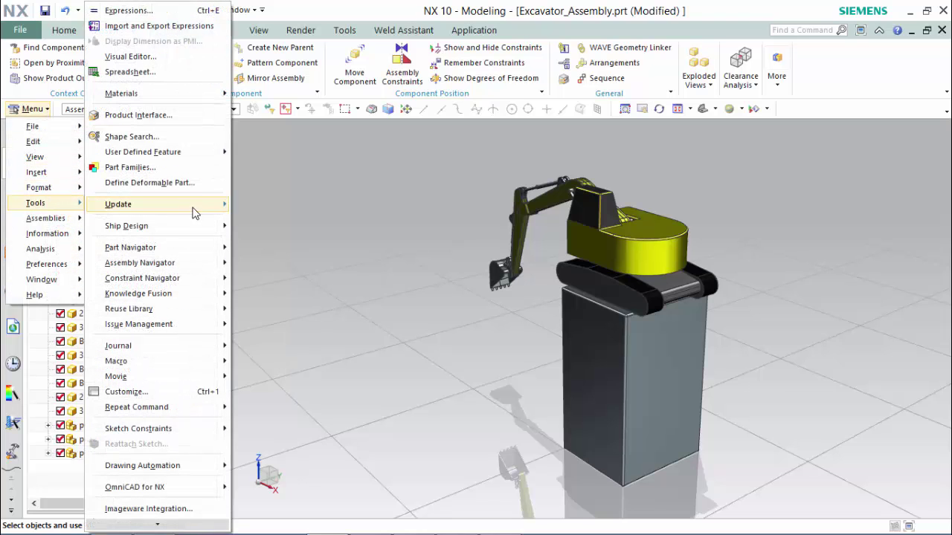
left_click(168, 9)
left_click(115, 196)
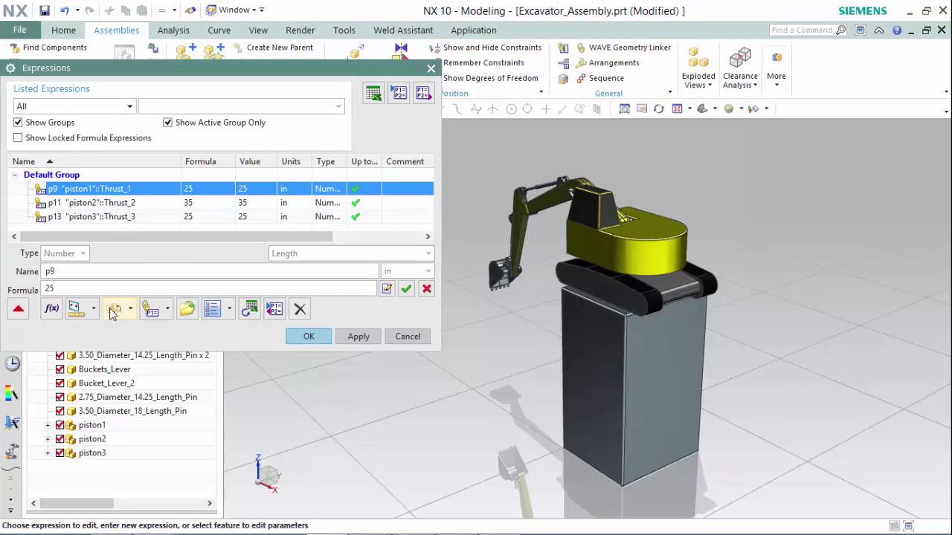
left_click(113, 311)
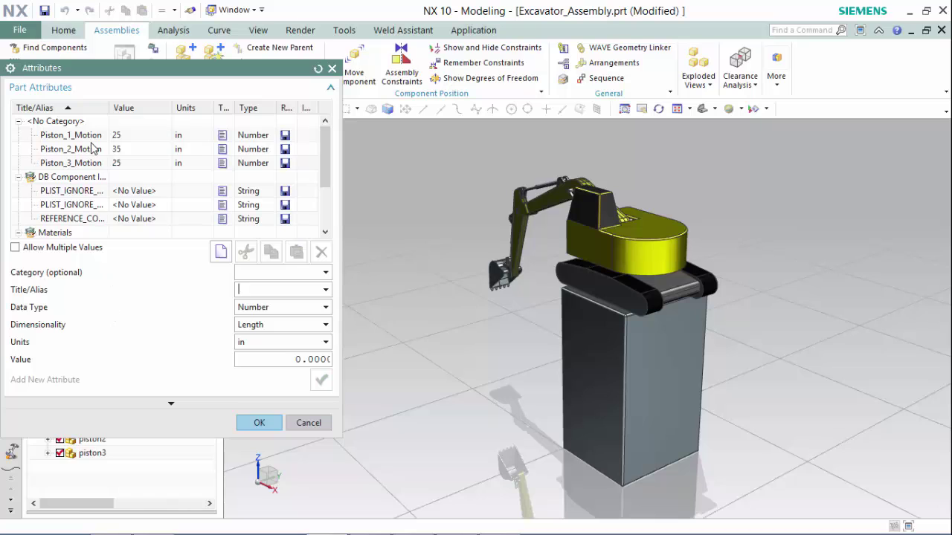
left_click(92, 136)
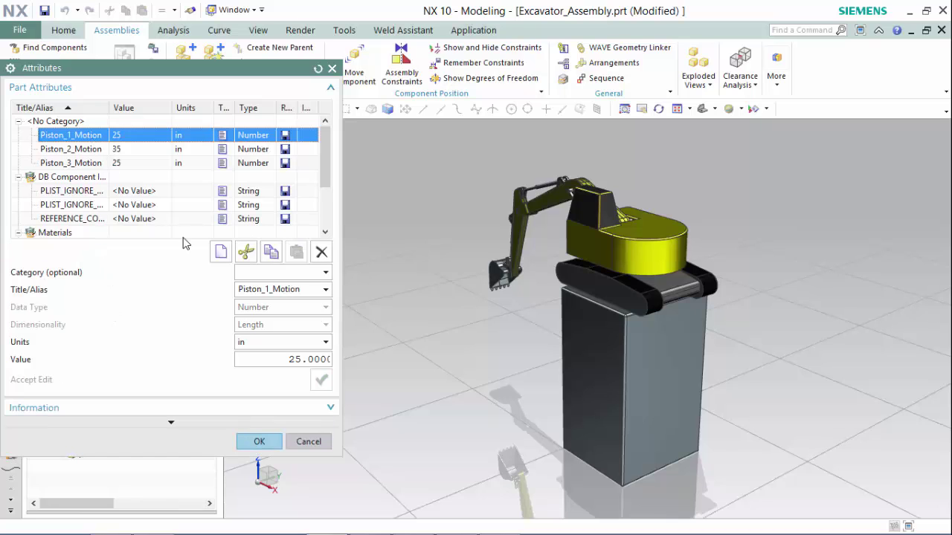
left_click(260, 442)
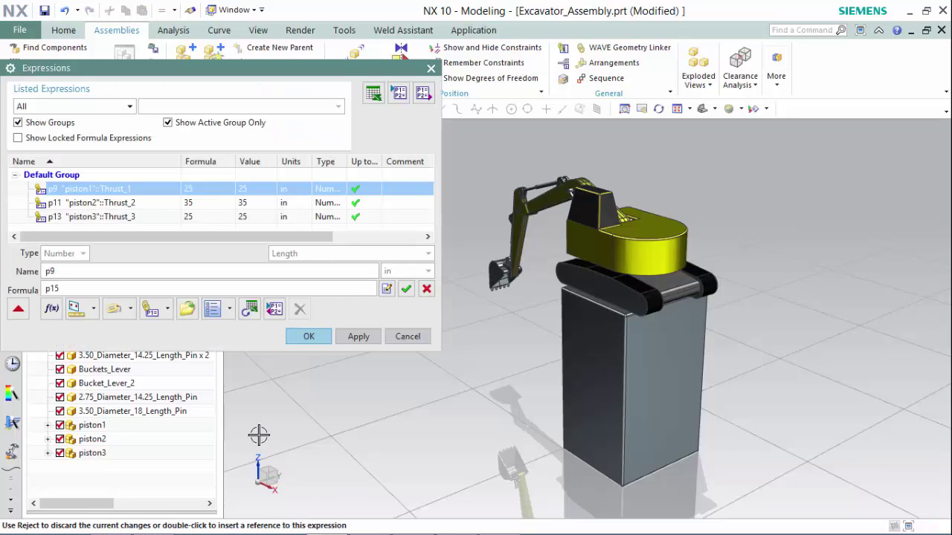
left_click(406, 289)
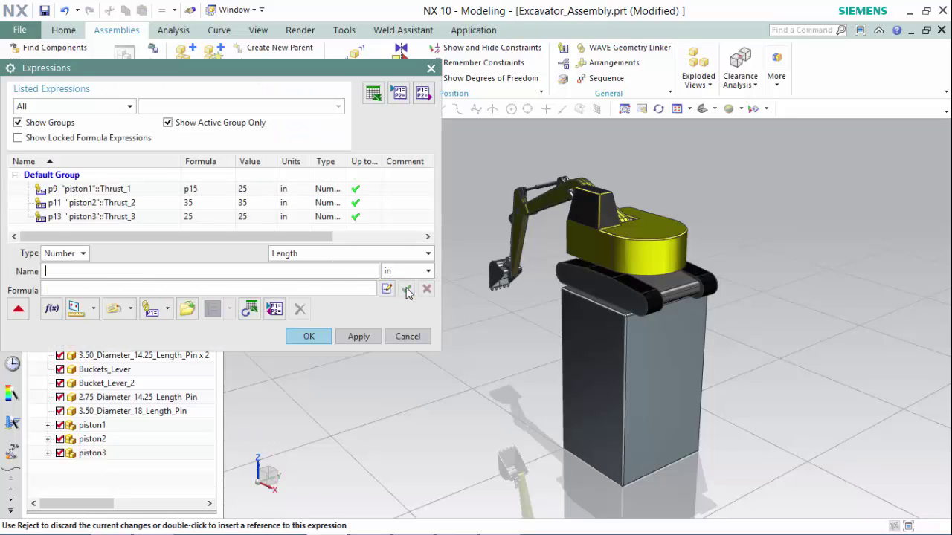
Set the piston2 Thrust_2 expression's formula to reference the Piston_2_Motion part attribute
left_click(136, 204)
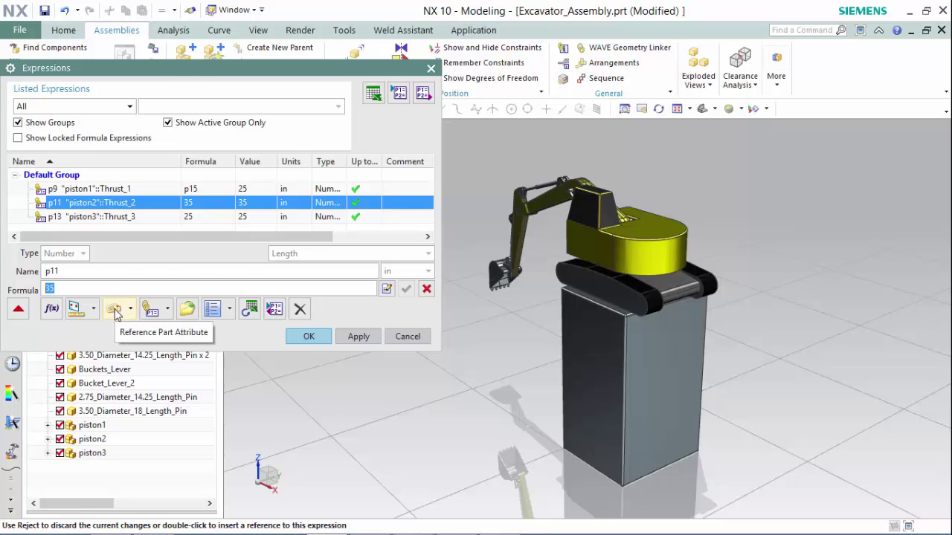
left_click(114, 310)
left_click(84, 149)
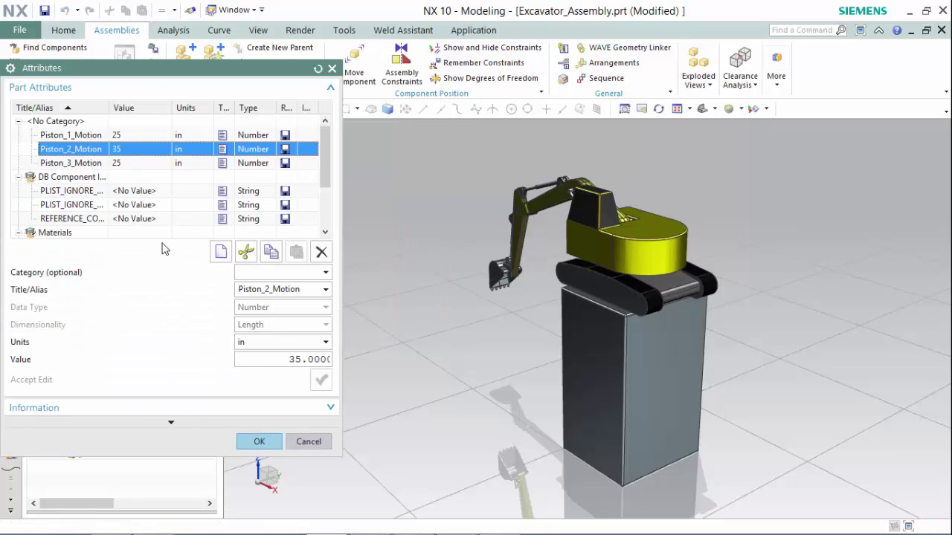
left_click(256, 441)
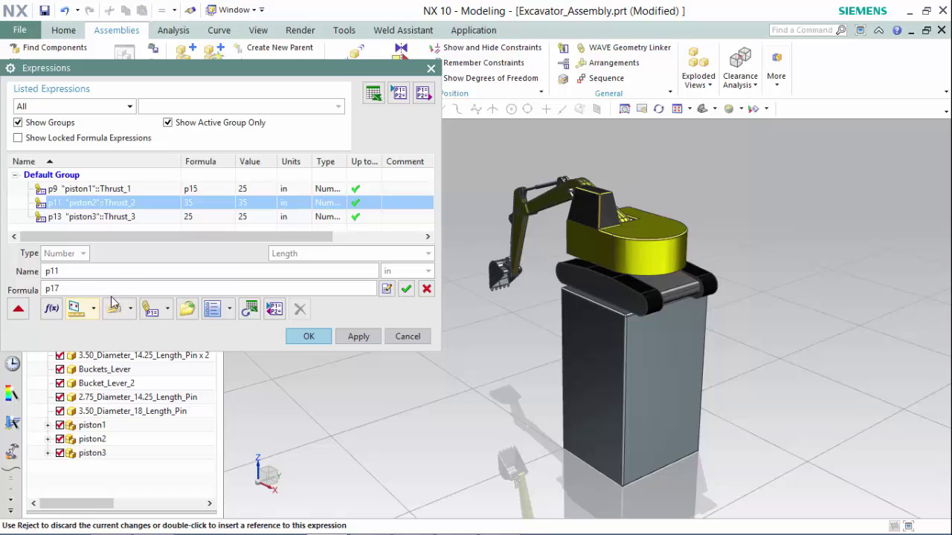
left_click(404, 289)
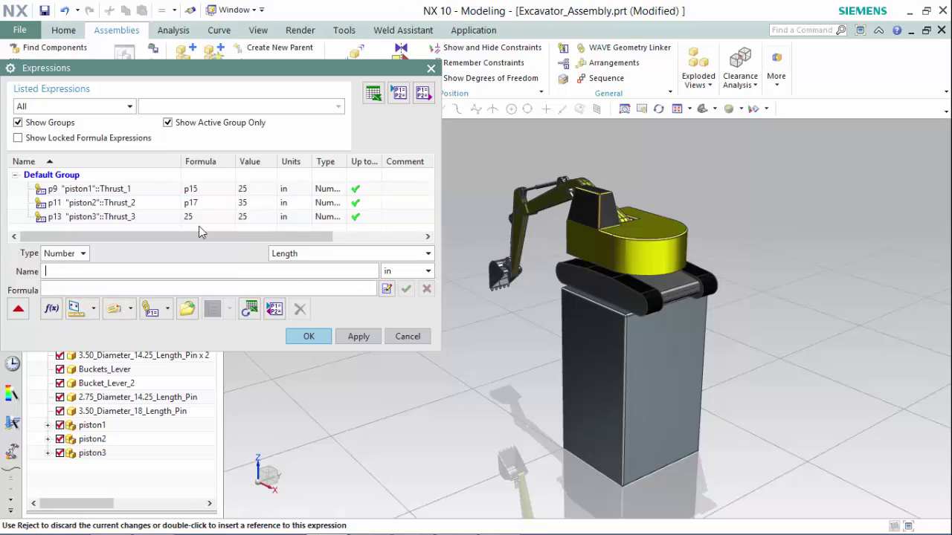
Make the piston3 Thrust_3 expression reference the Piston_3_Motion part attribute and confirm the expression changes
left_click(156, 215)
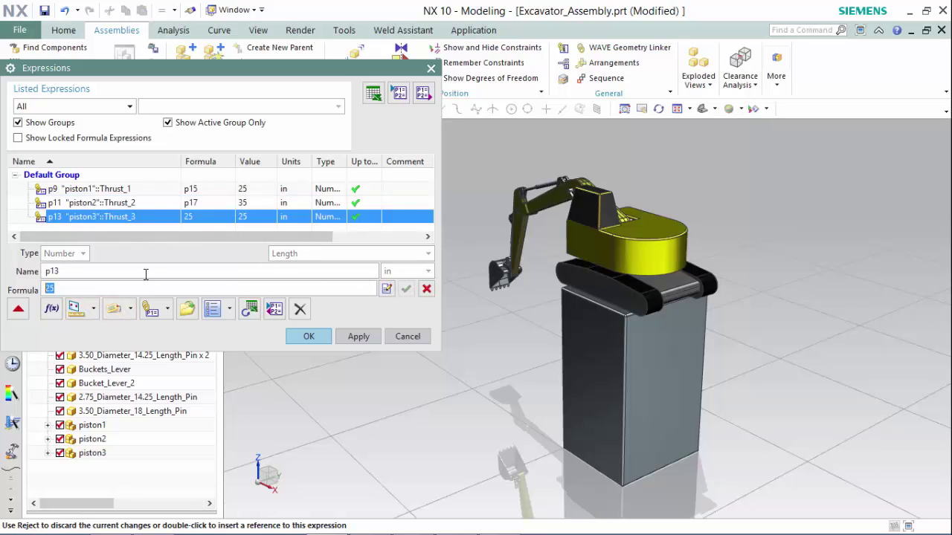
left_click(110, 317)
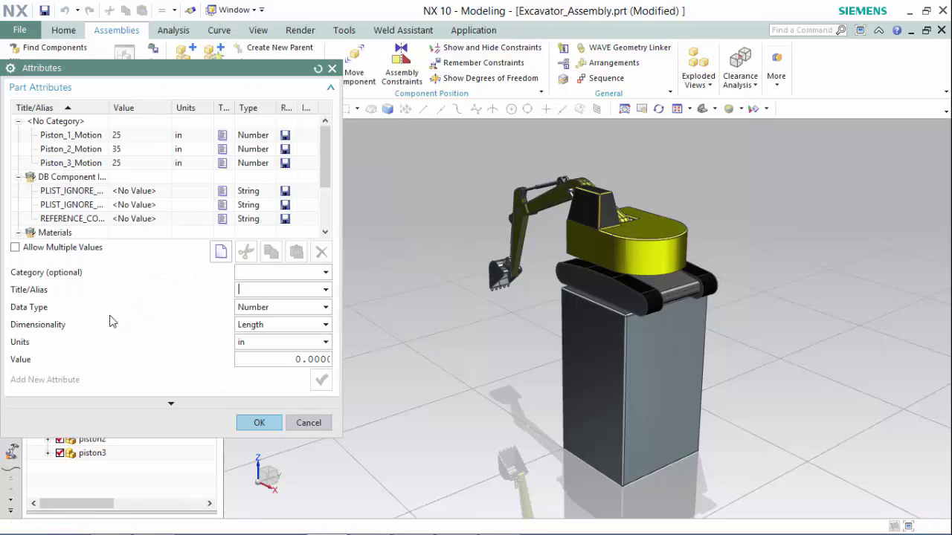
left_click(74, 163)
left_click(255, 440)
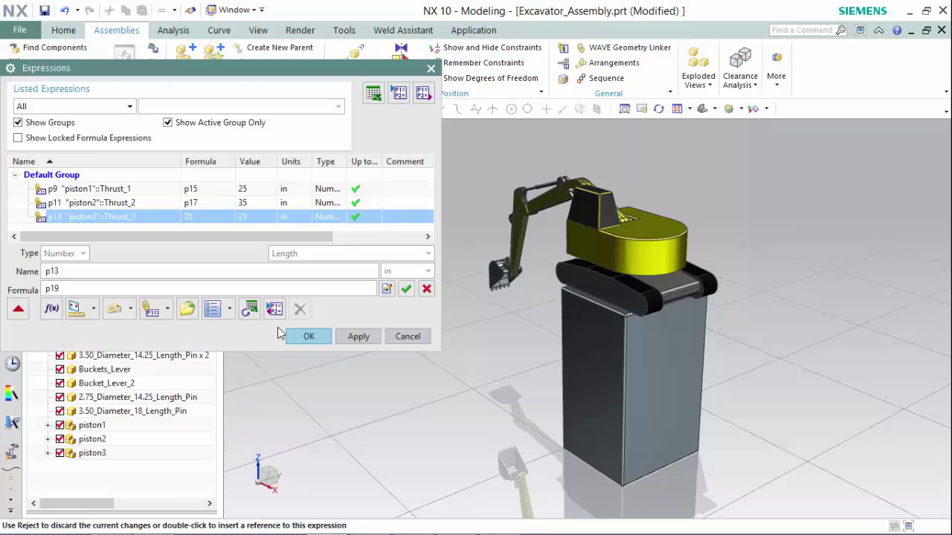
left_click(406, 288)
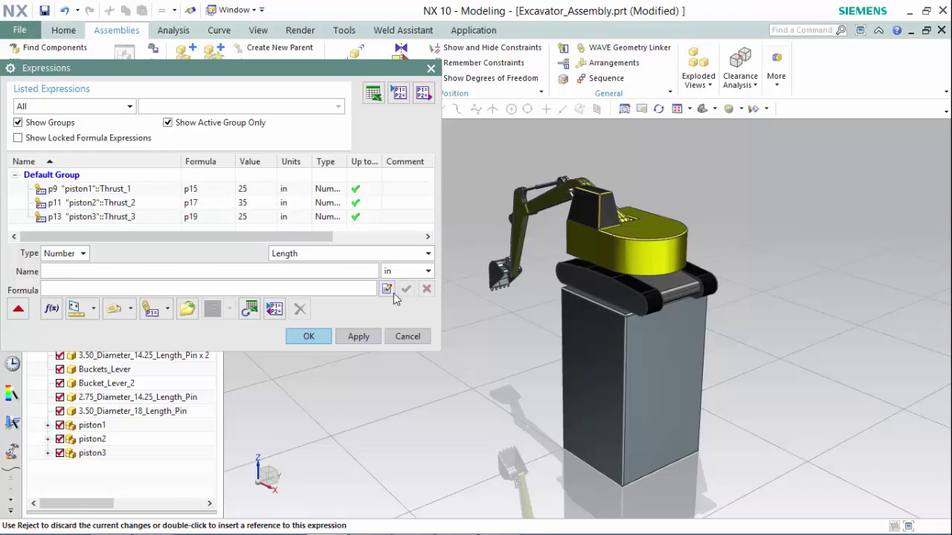
left_click(309, 337)
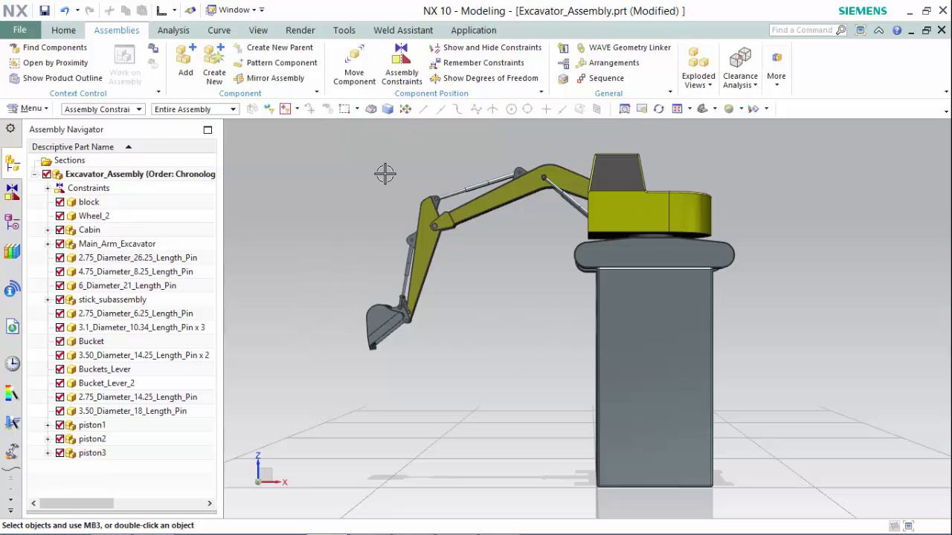
Open the displayed part's properties and select the Piston_1_Motion attribute for editing
left_click(20, 30)
left_click(69, 290)
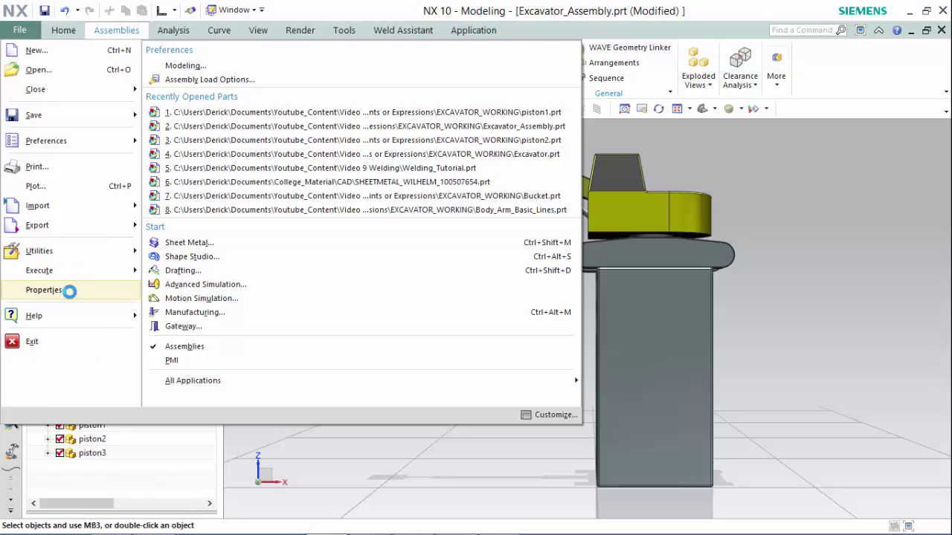
left_click(78, 160)
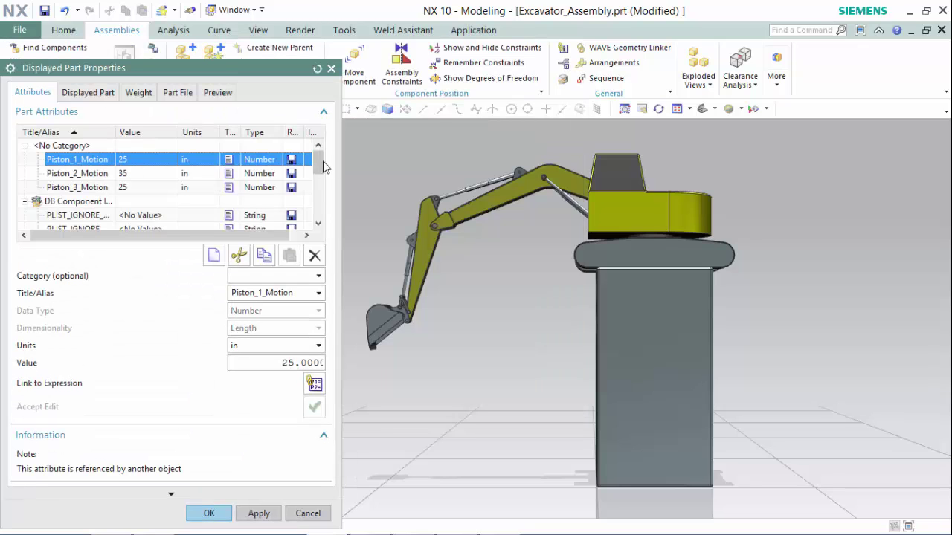